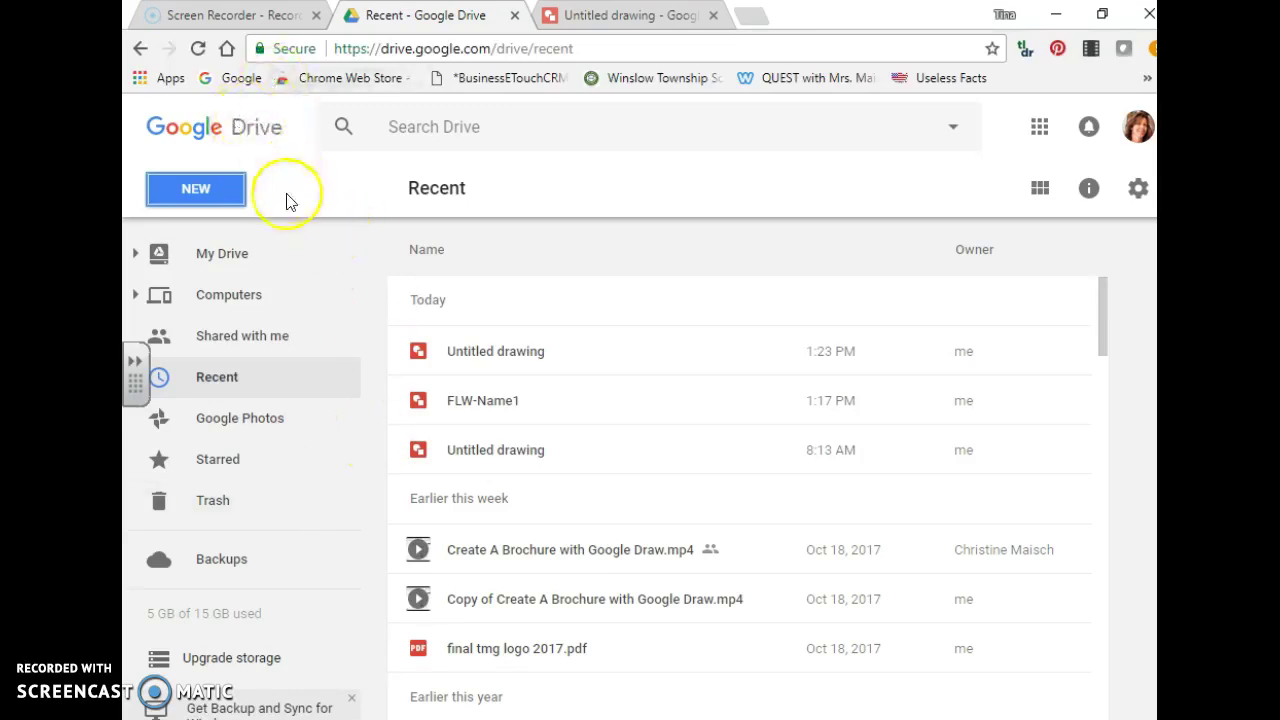
- Create a new blank Google Drawings file from Drive's New > More menu
click(232, 196)
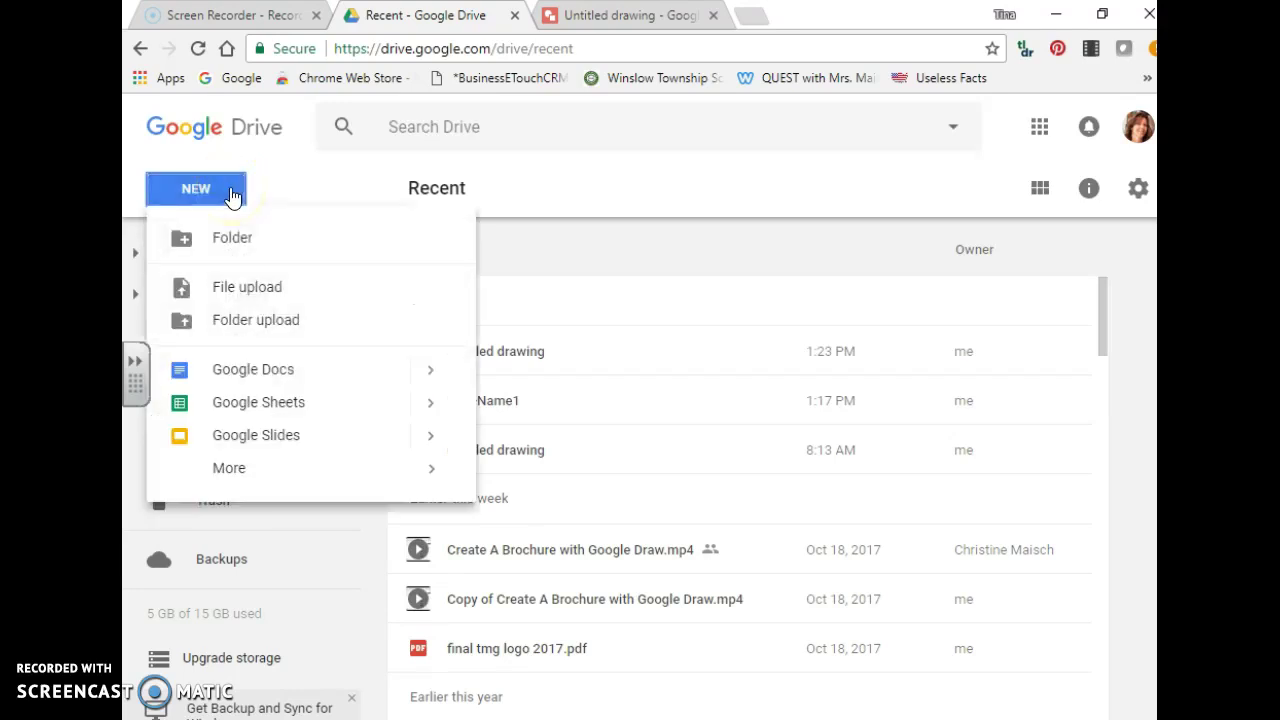
mouse_move(229, 470)
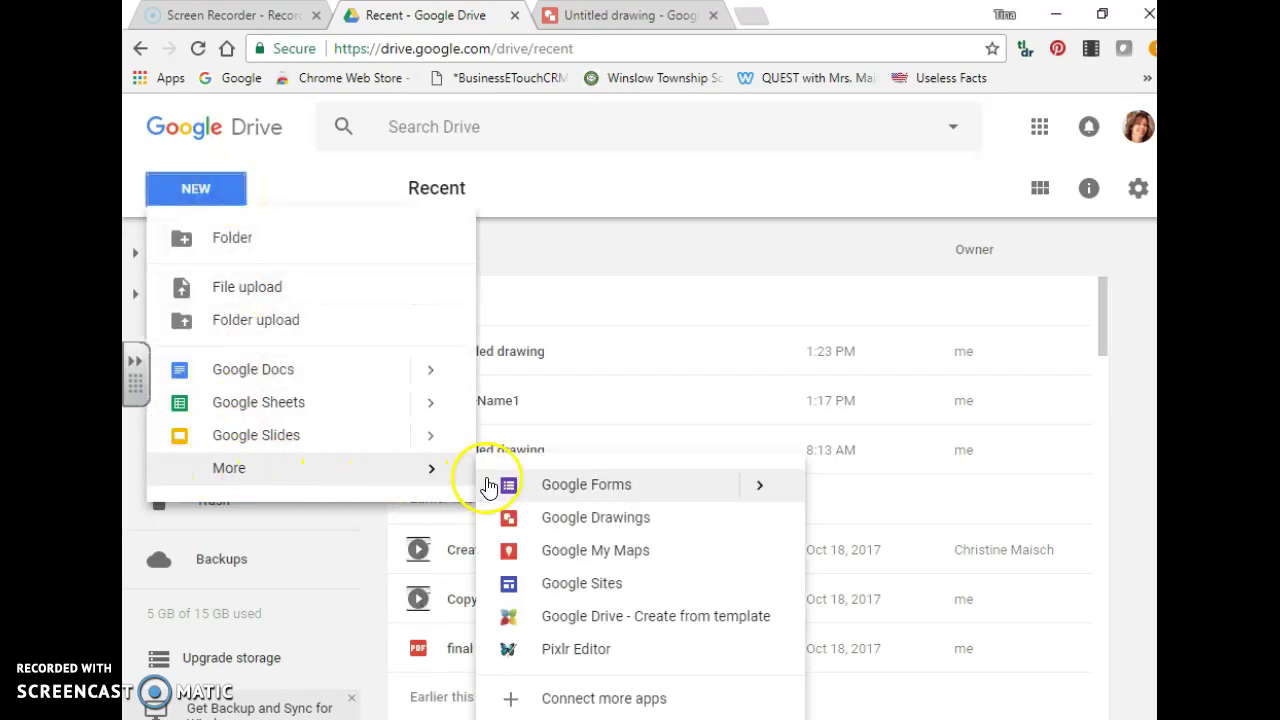
click(565, 521)
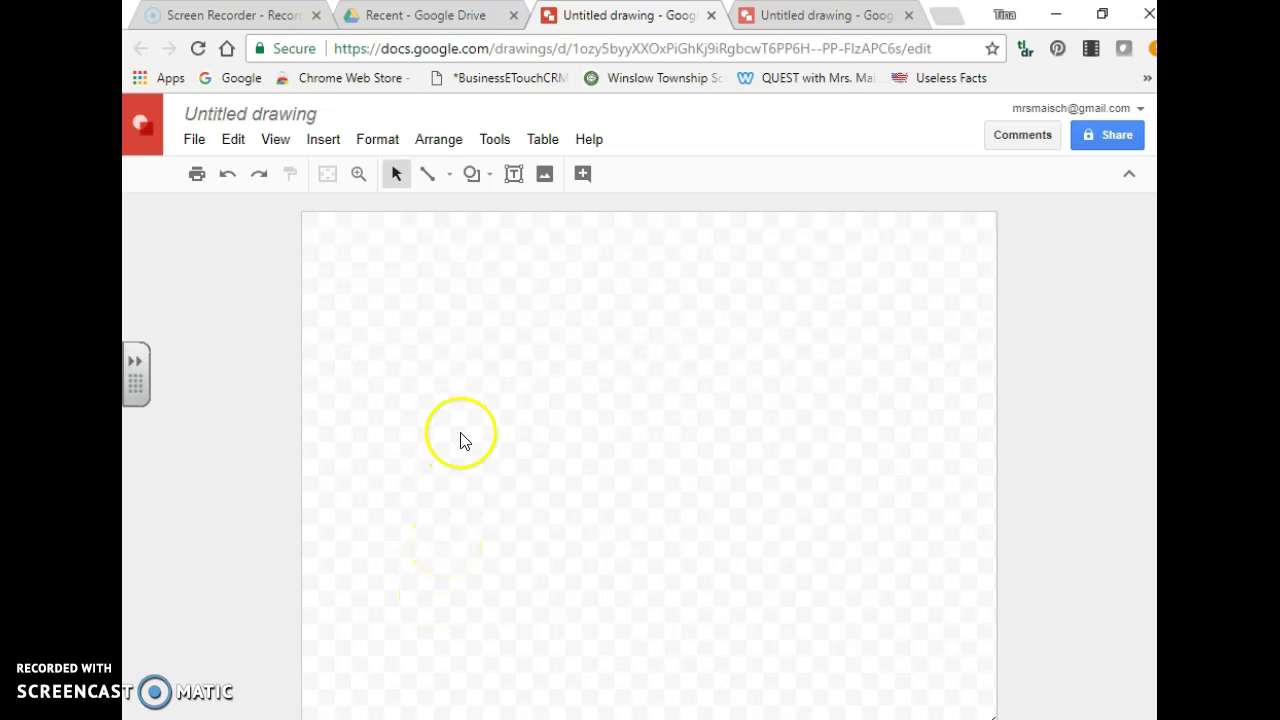
- Insert a 3 x 1 table, one row of three cells, onto the canvas
click(321, 146)
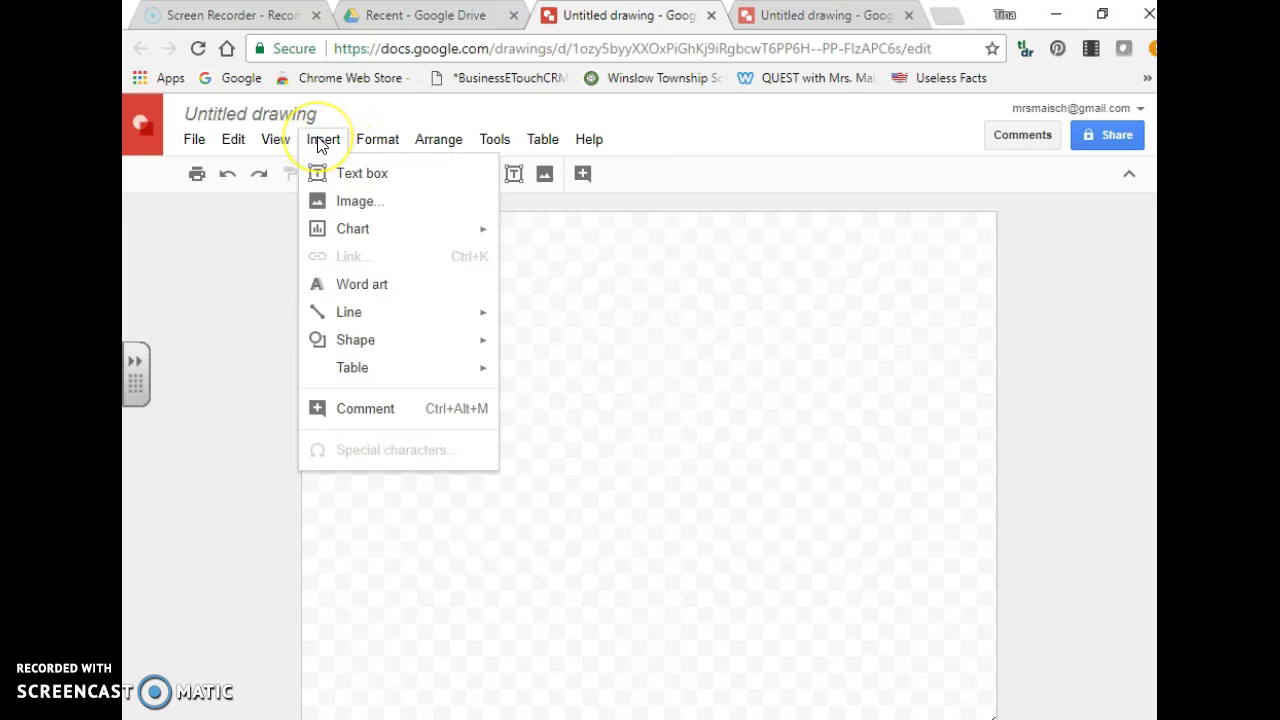
mouse_move(330, 370)
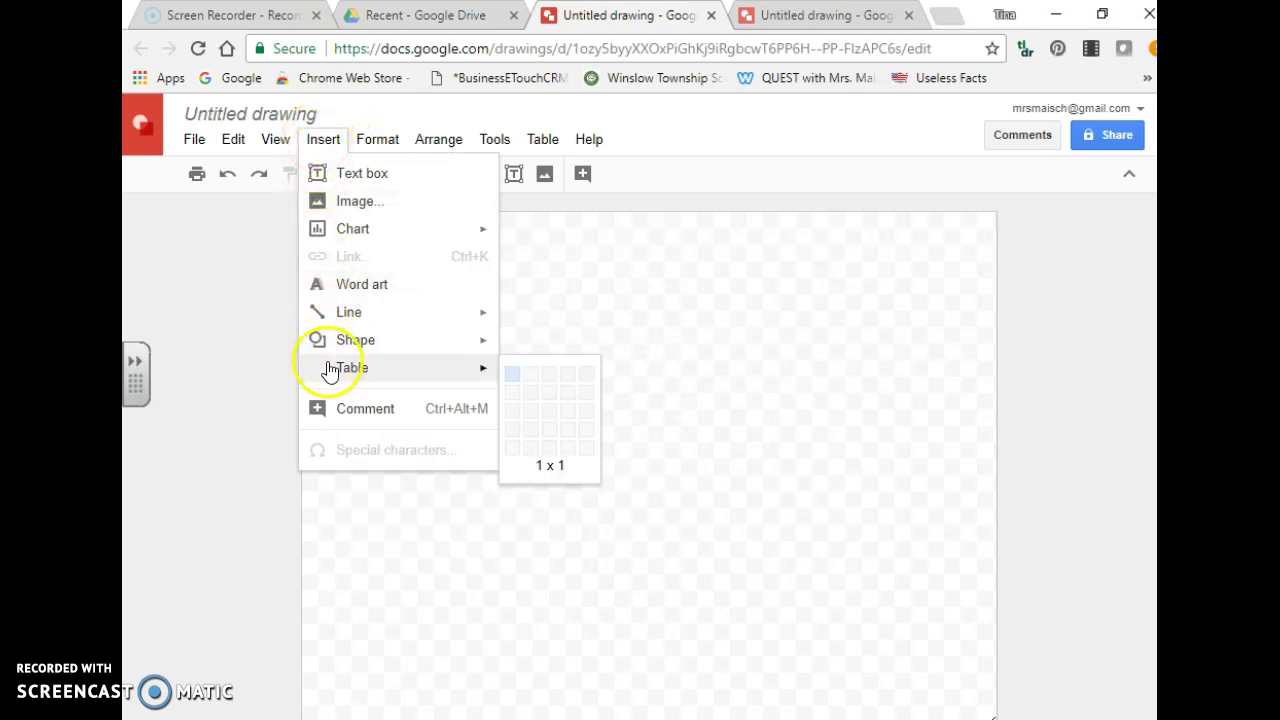
click(548, 387)
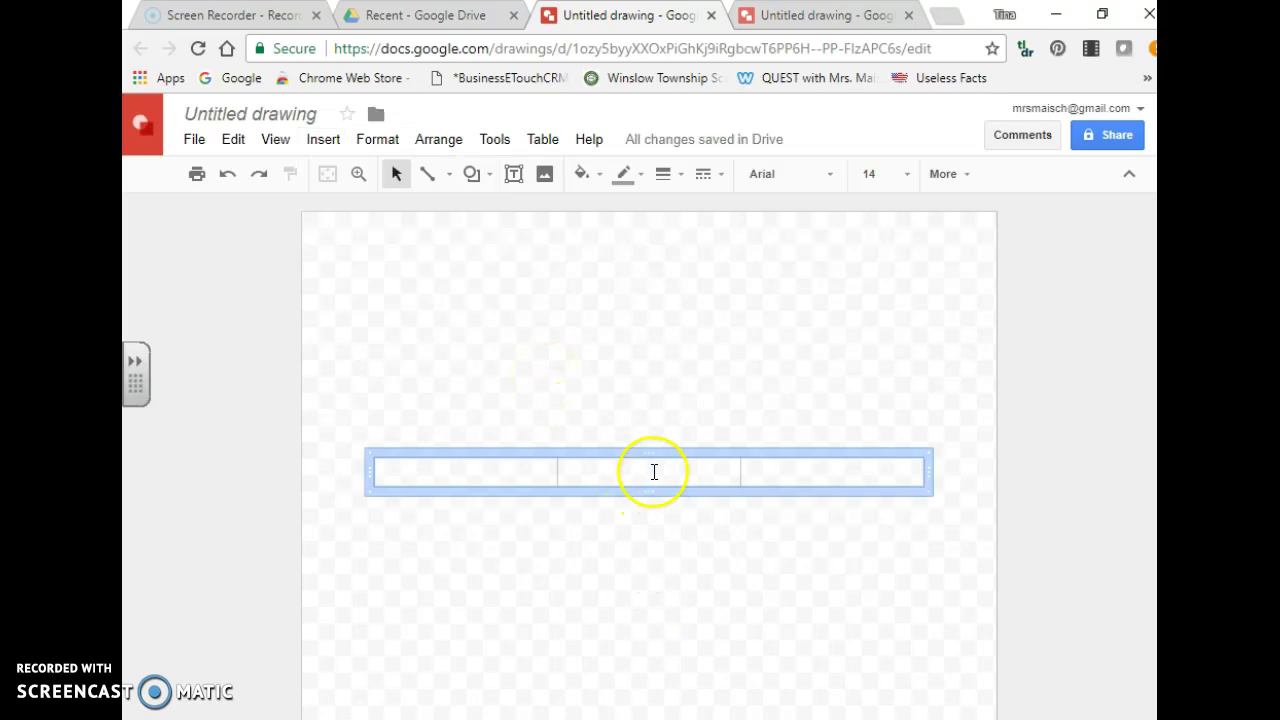
- Drag the table's top, bottom, right and left borders out to the page edges
drag(652, 456, 673, 212)
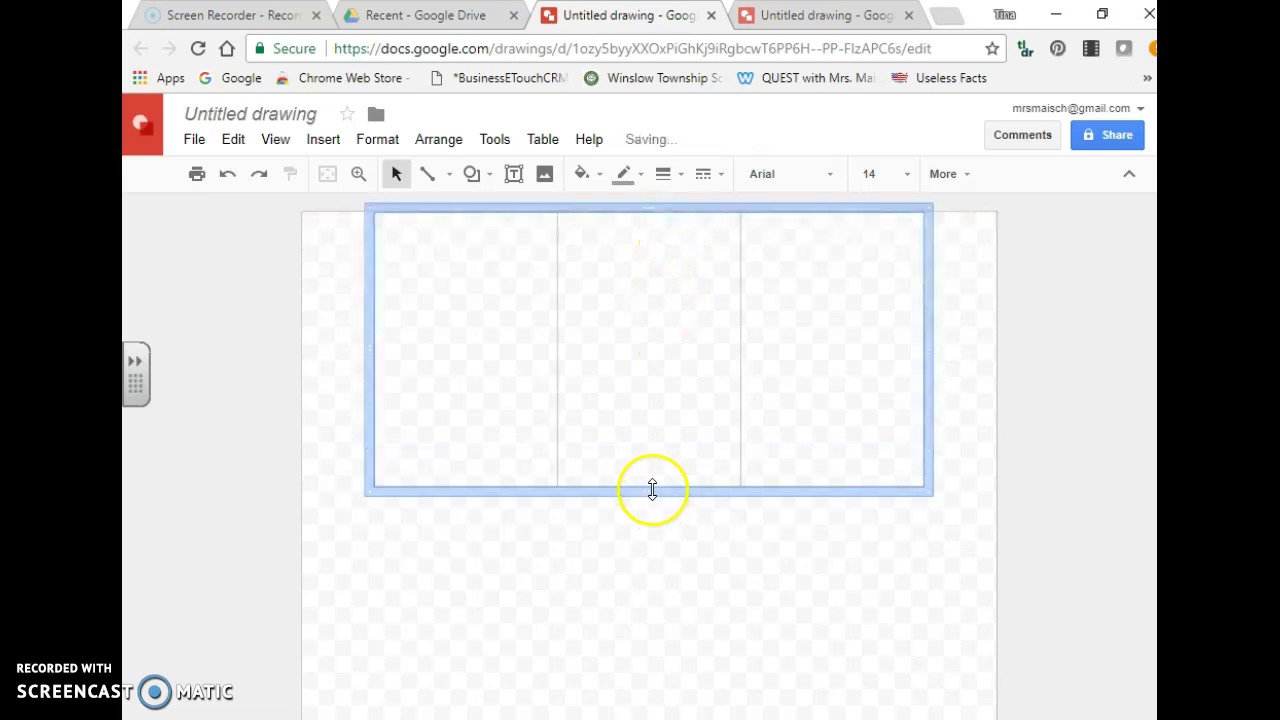
drag(651, 489, 642, 719)
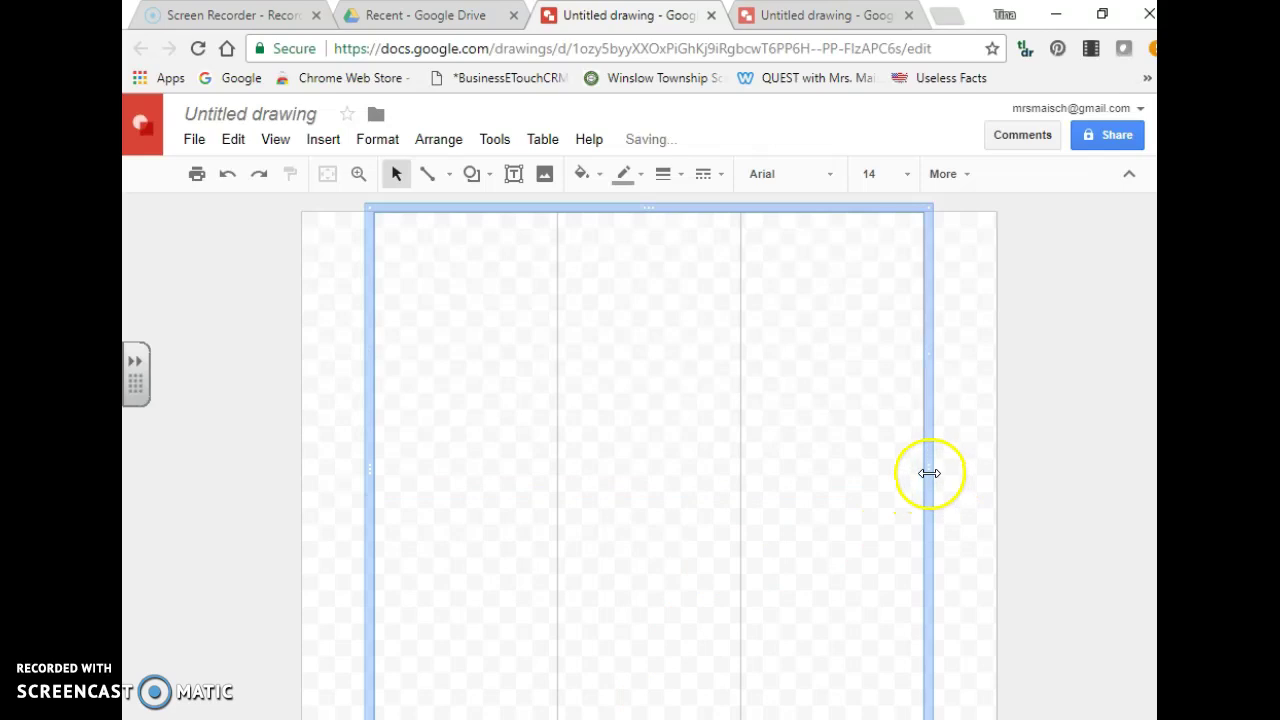
drag(932, 473, 994, 474)
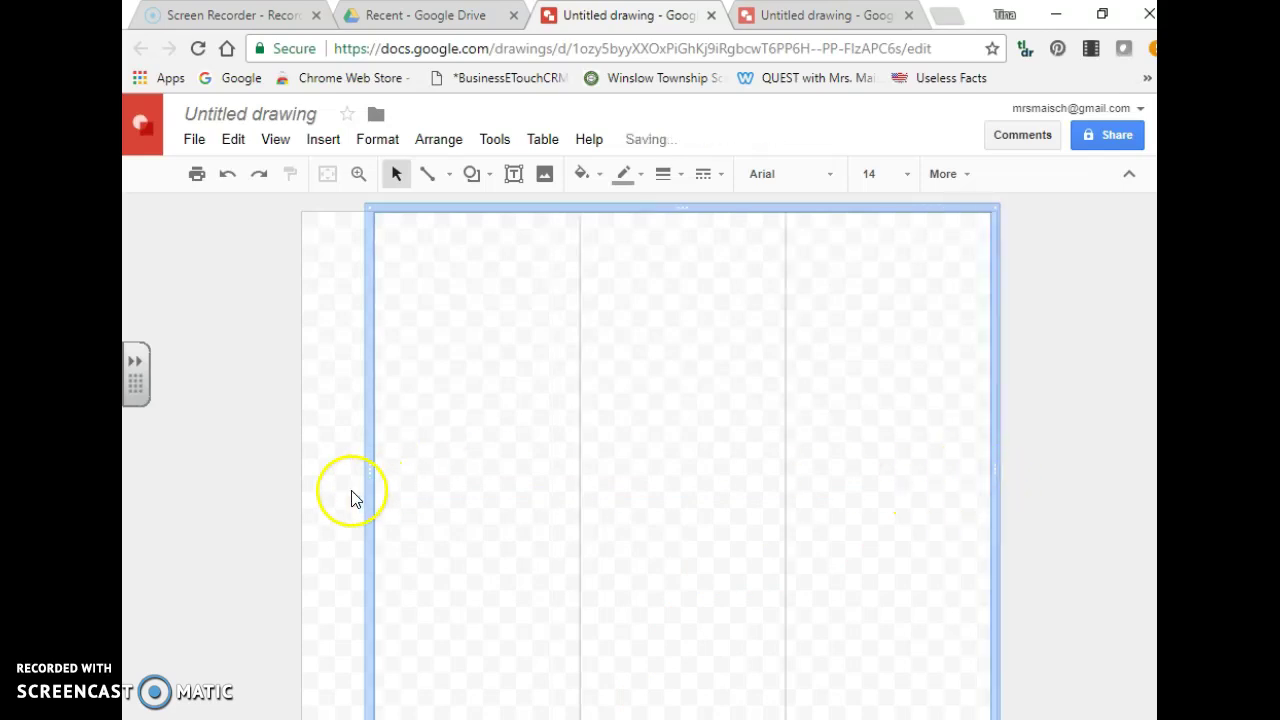
drag(366, 471, 304, 473)
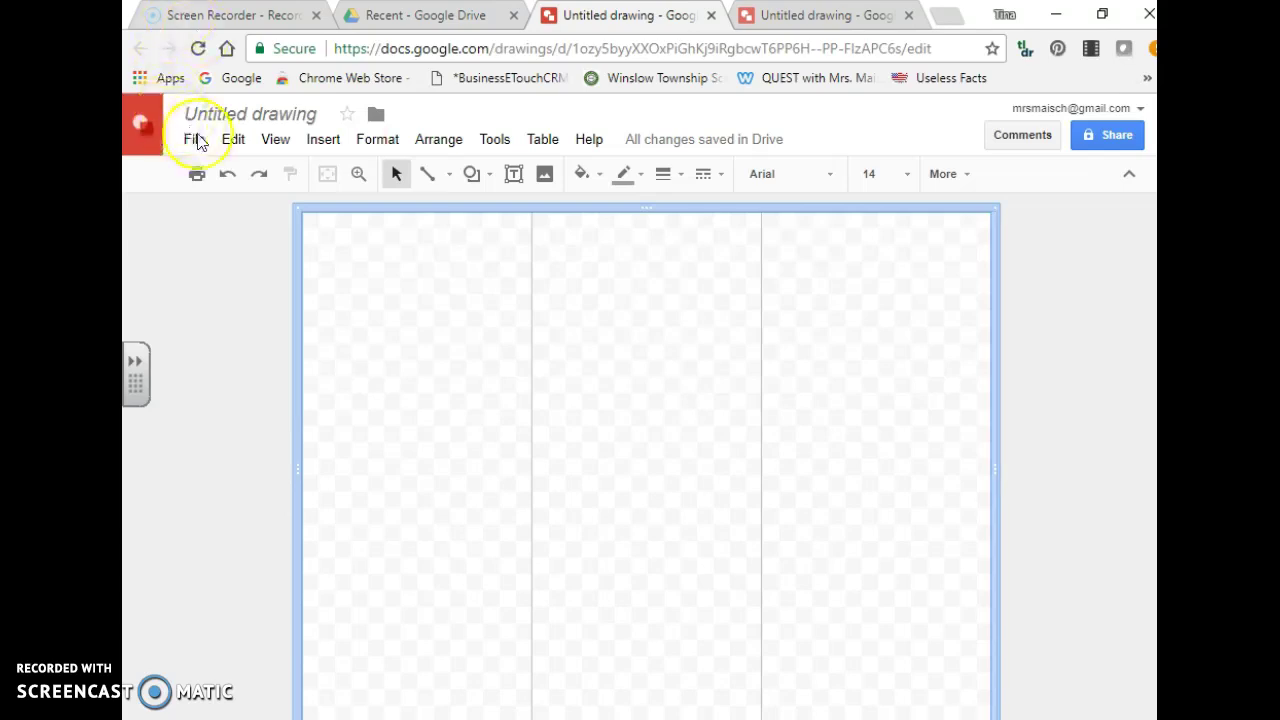
click(196, 146)
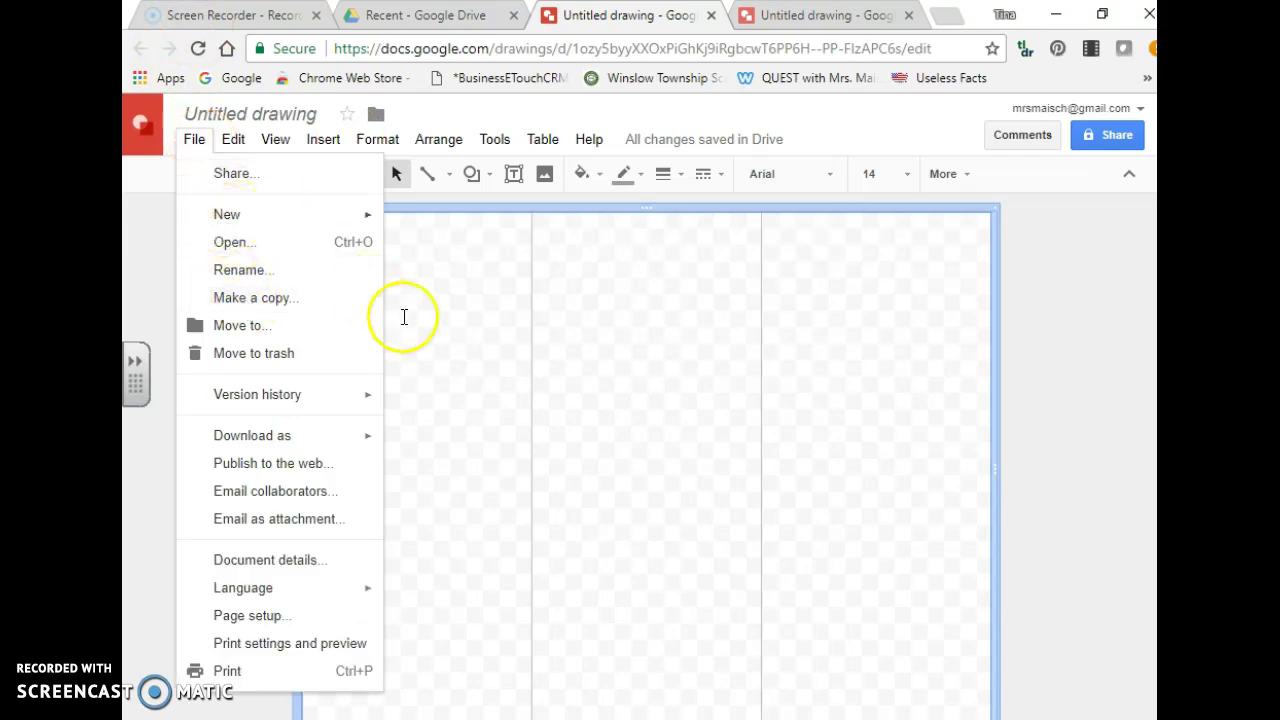
click(474, 323)
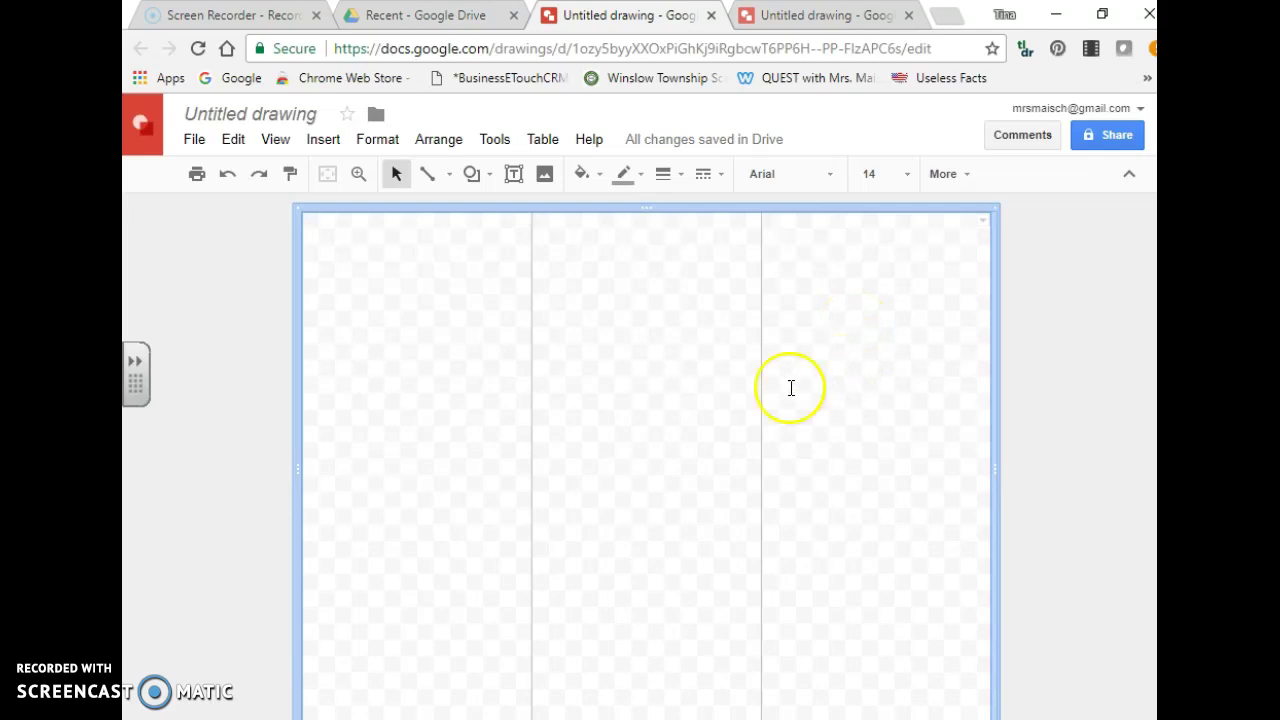
- Image-search 'Falling Water Frank Lloyd Wright' and insert the waterfall photo
click(544, 178)
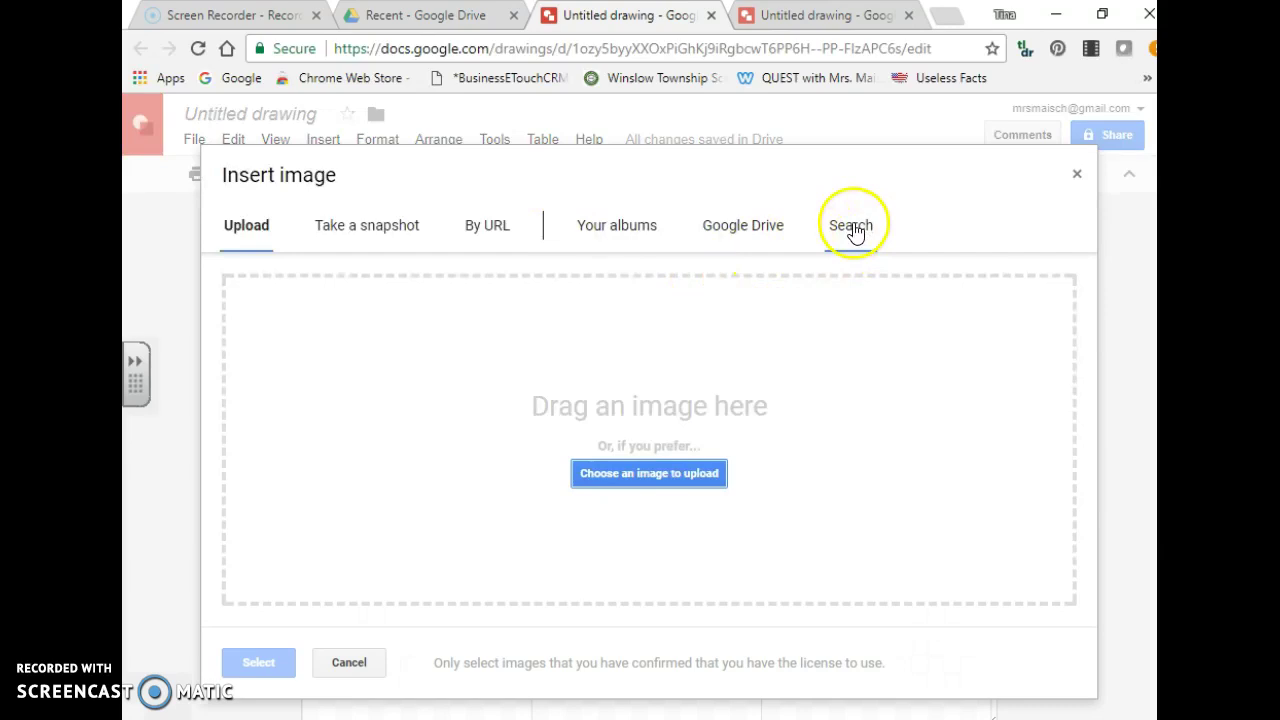
click(851, 228)
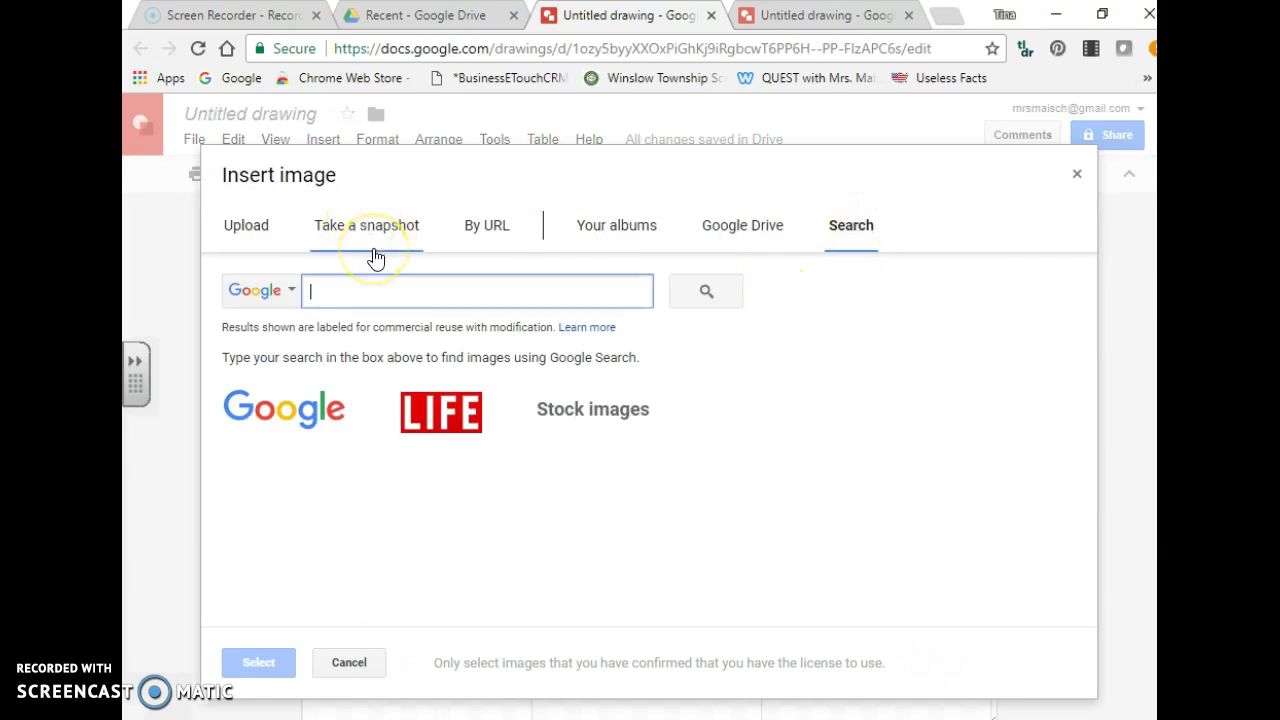
text(Falling Water Frank Lloyd Wright)
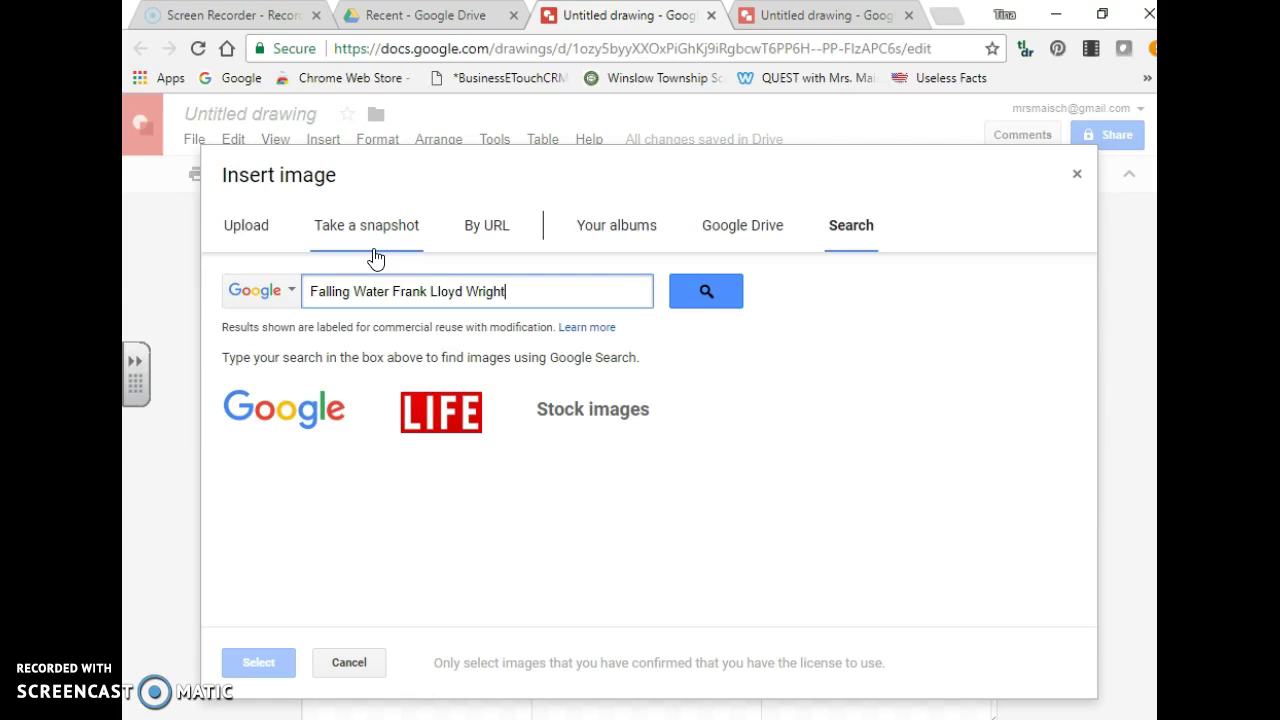
key(Return)
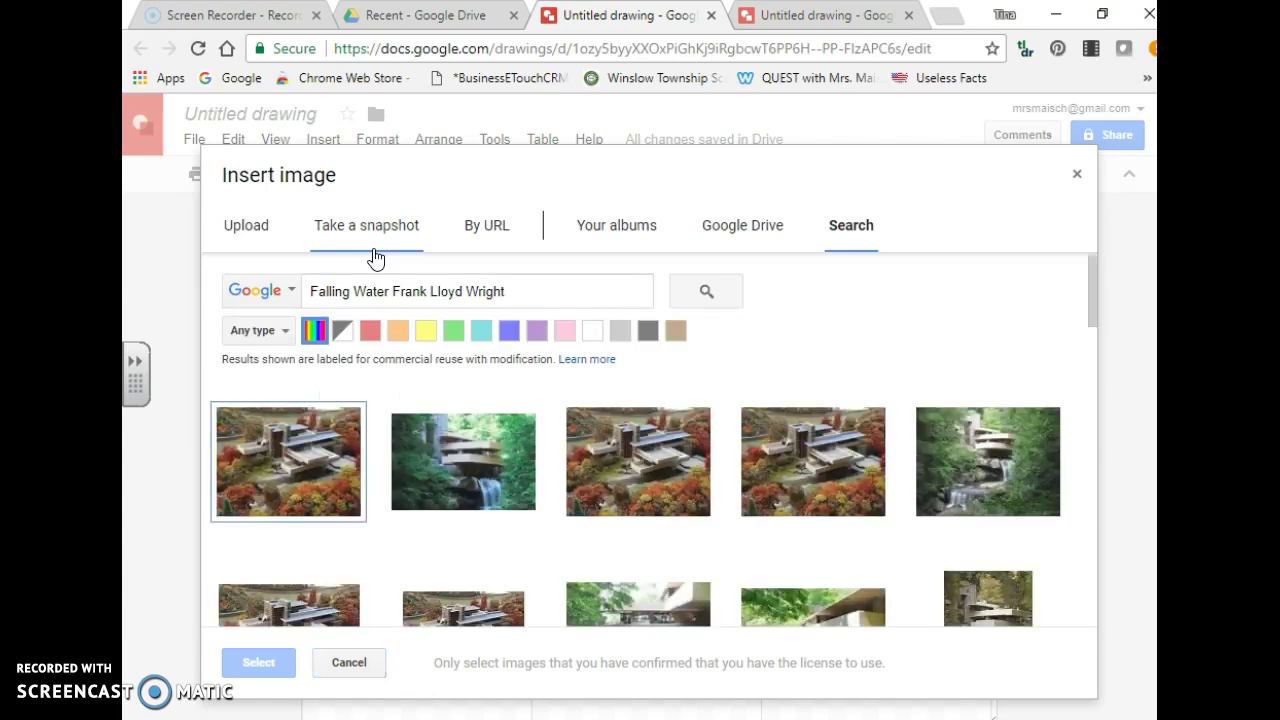
scroll(557, 430, down, 1)
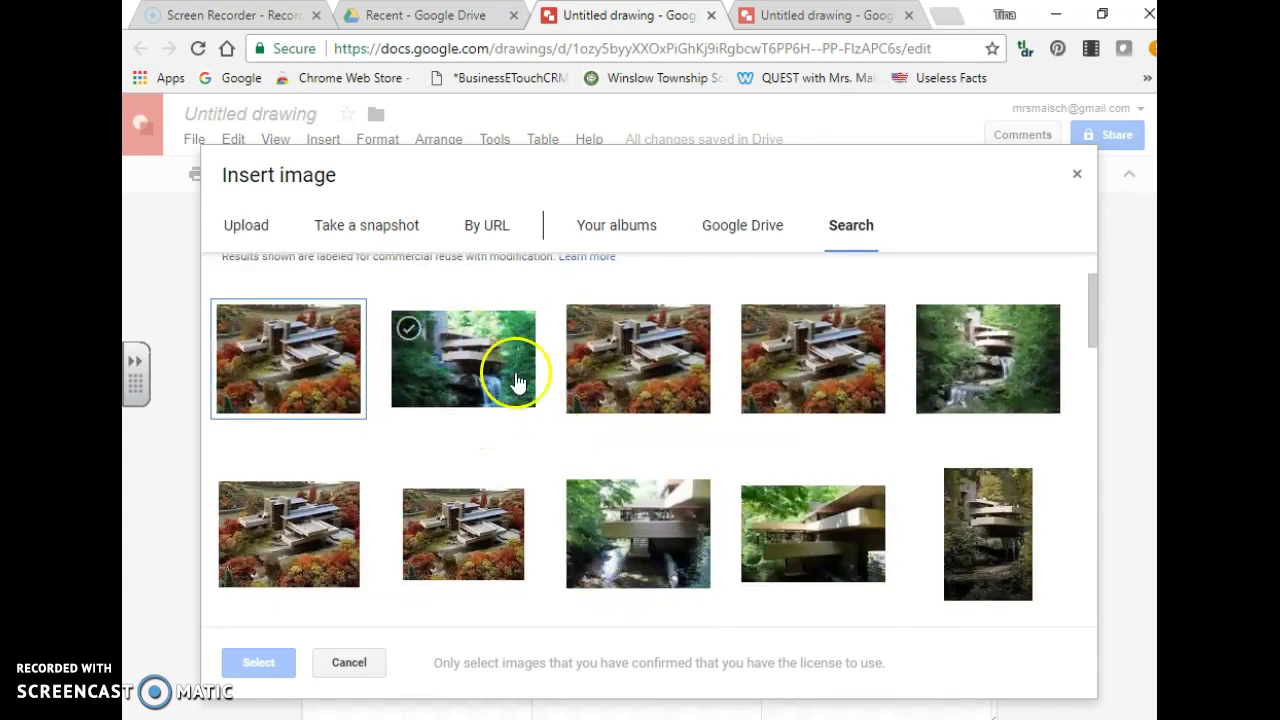
double_click(453, 366)
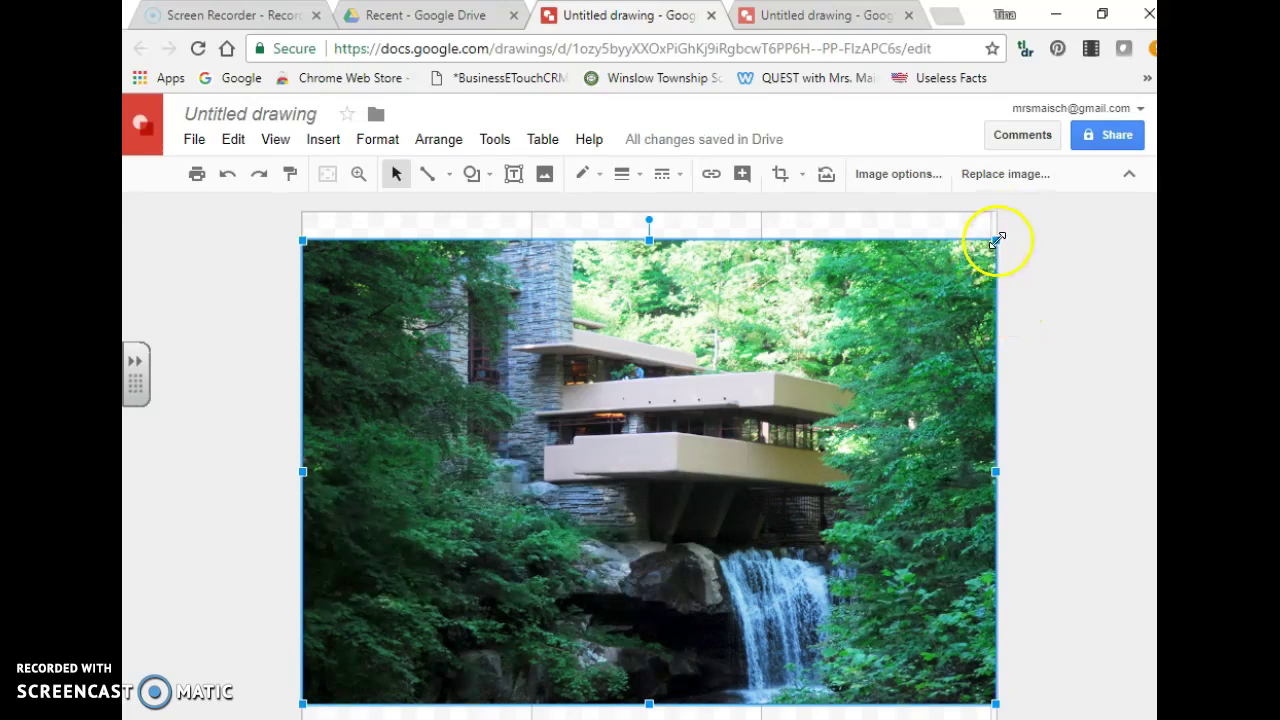
- Shrink the Fallingwater photo and position it near the top of the right-hand column
drag(996, 240, 466, 556)
drag(402, 600, 867, 338)
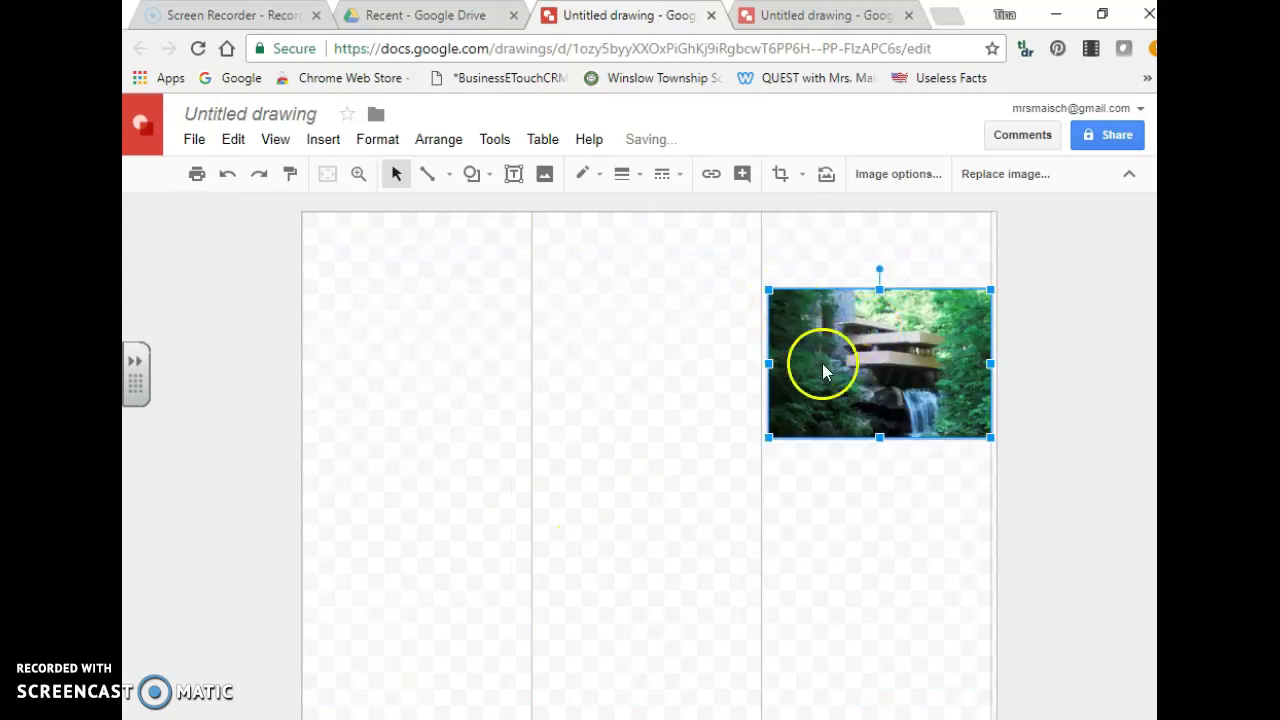
mouse_move(900, 327)
mouse_down()
mouse_move(809, 329)
mouse_move(671, 365)
mouse_move(437, 380)
mouse_move(913, 383)
mouse_move(894, 349)
mouse_move(908, 345)
mouse_up()
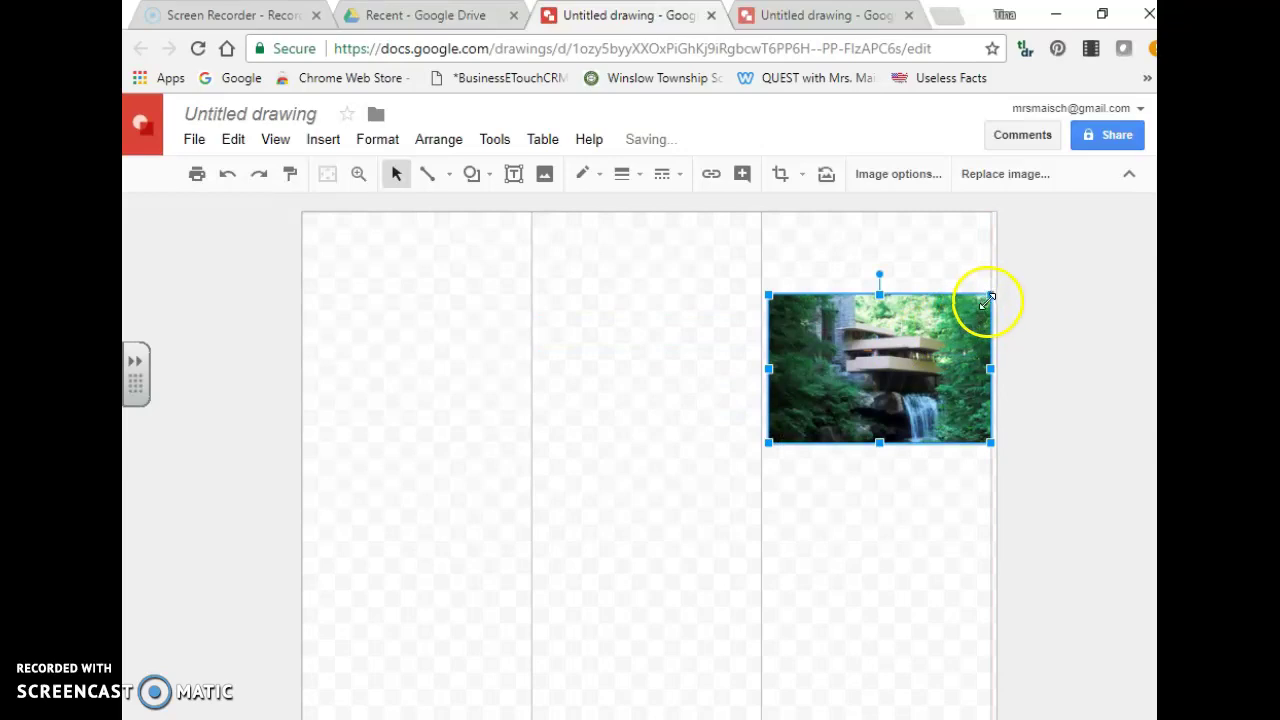
drag(988, 301, 970, 309)
click(914, 565)
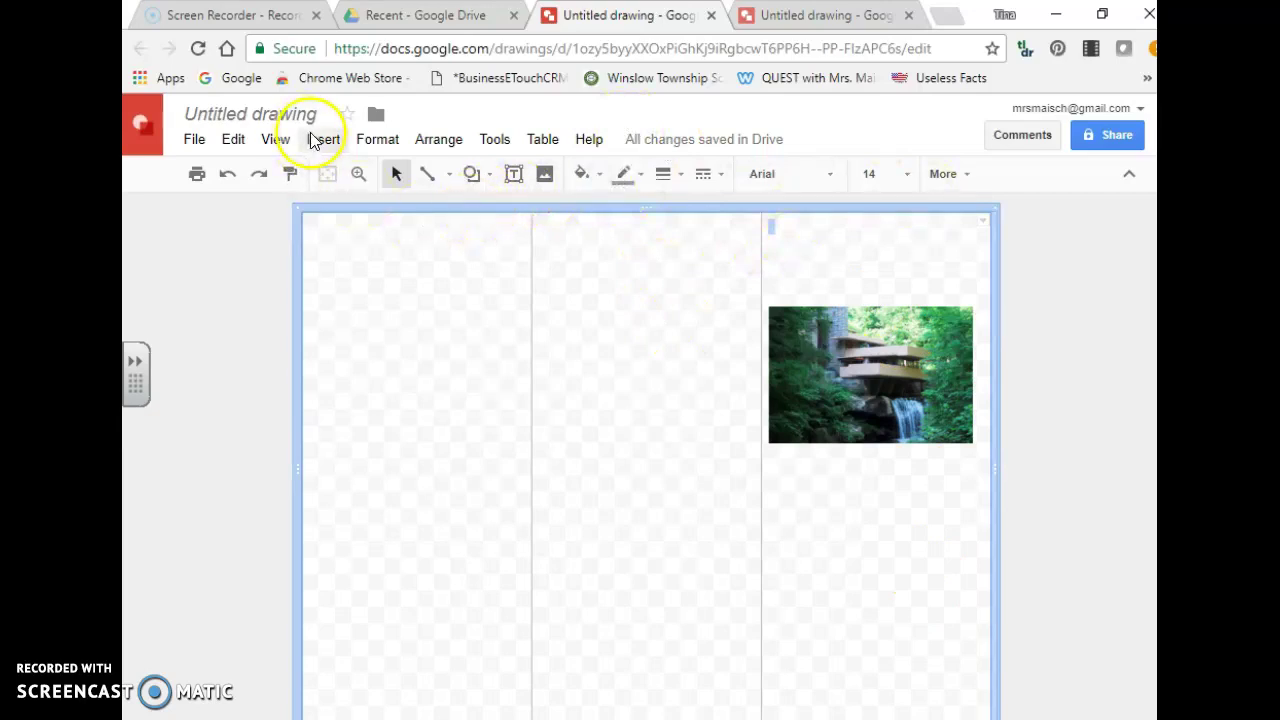
- Draw a text box above the photo, set to Permanent Marker at size 30
click(511, 178)
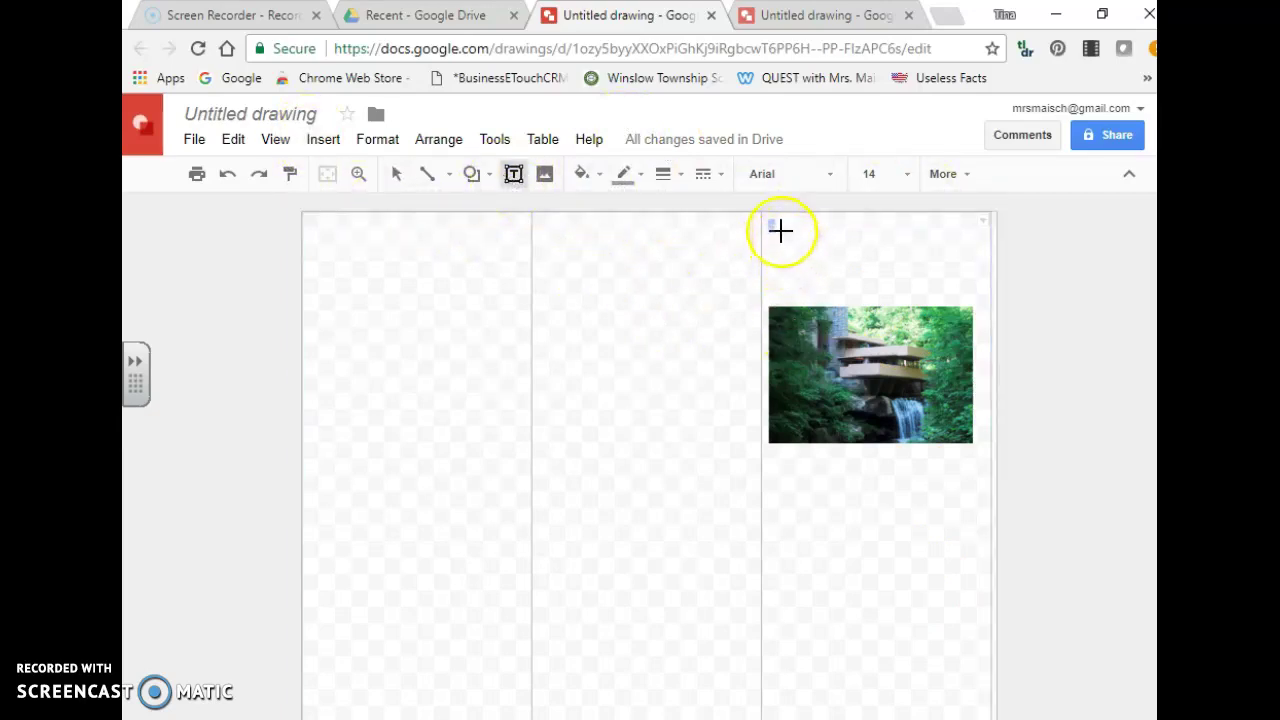
drag(779, 232, 967, 287)
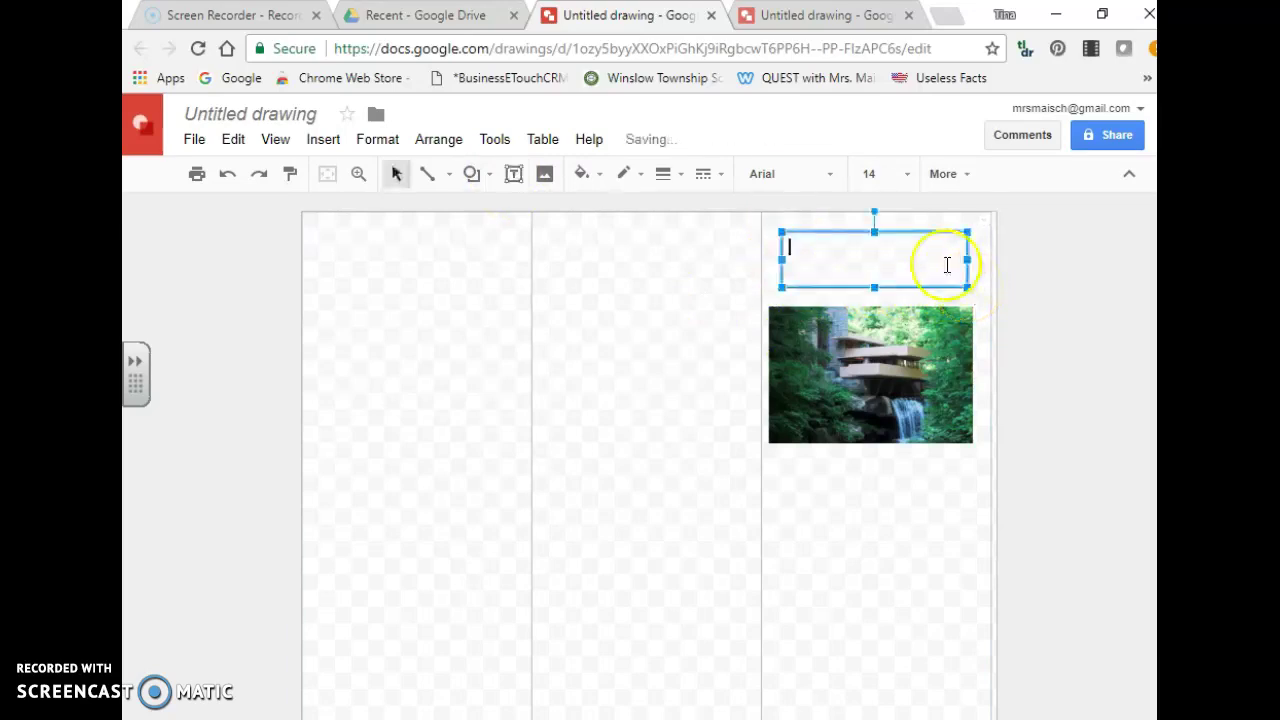
click(828, 181)
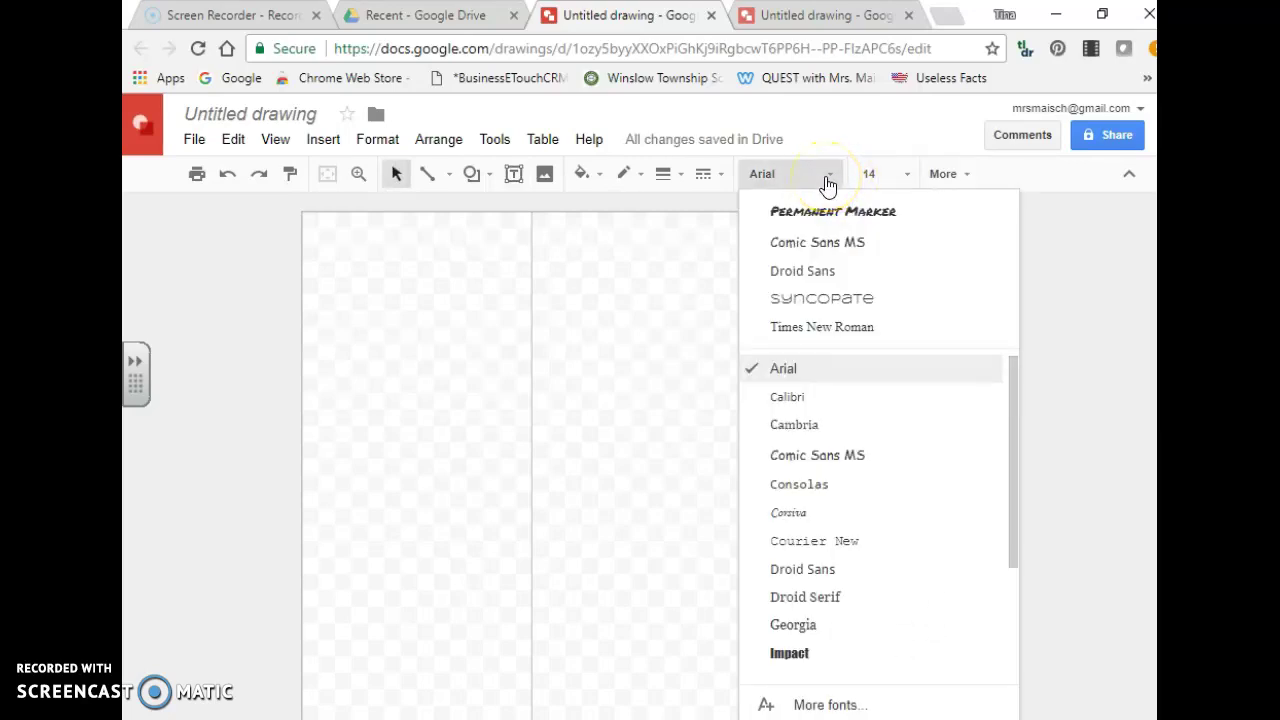
click(828, 216)
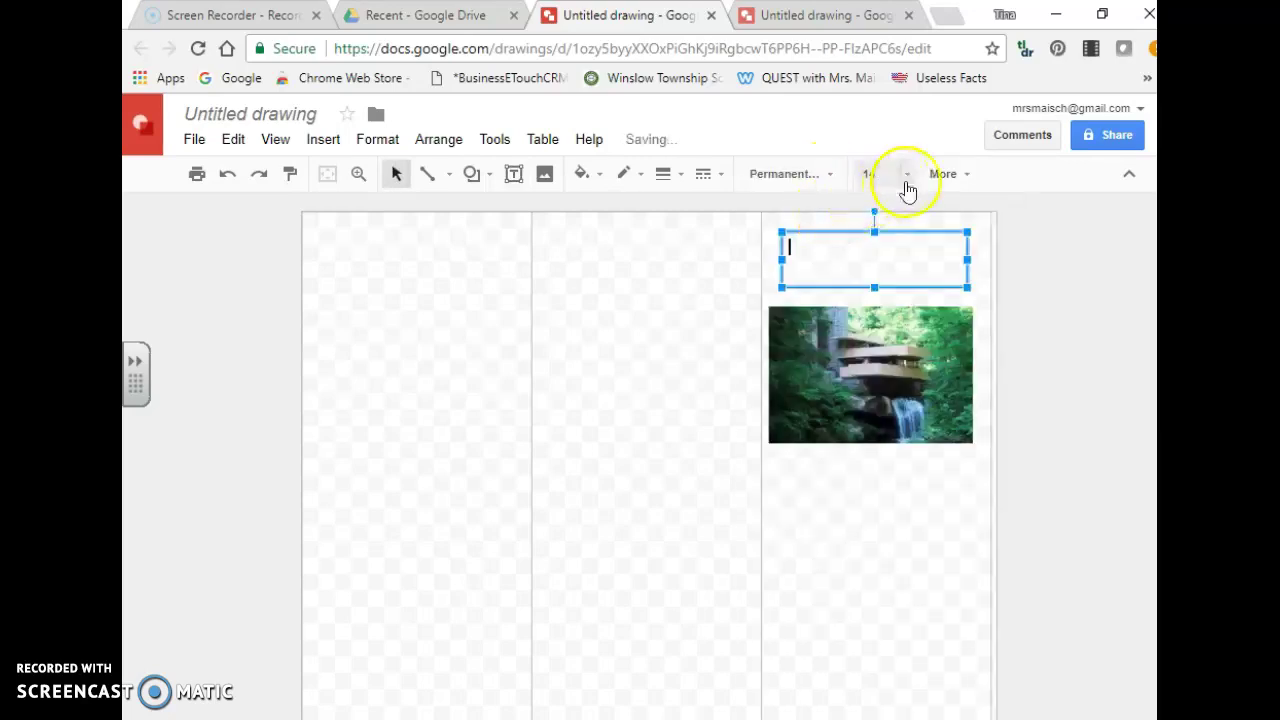
click(905, 177)
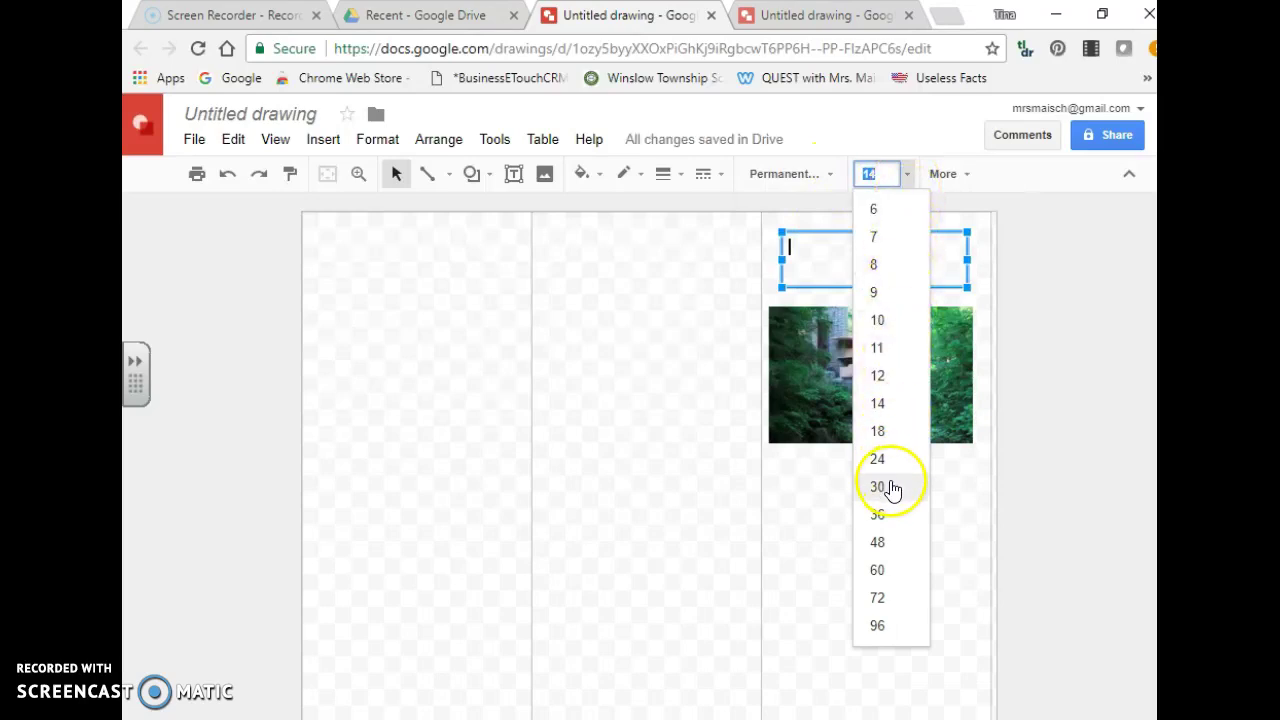
click(886, 488)
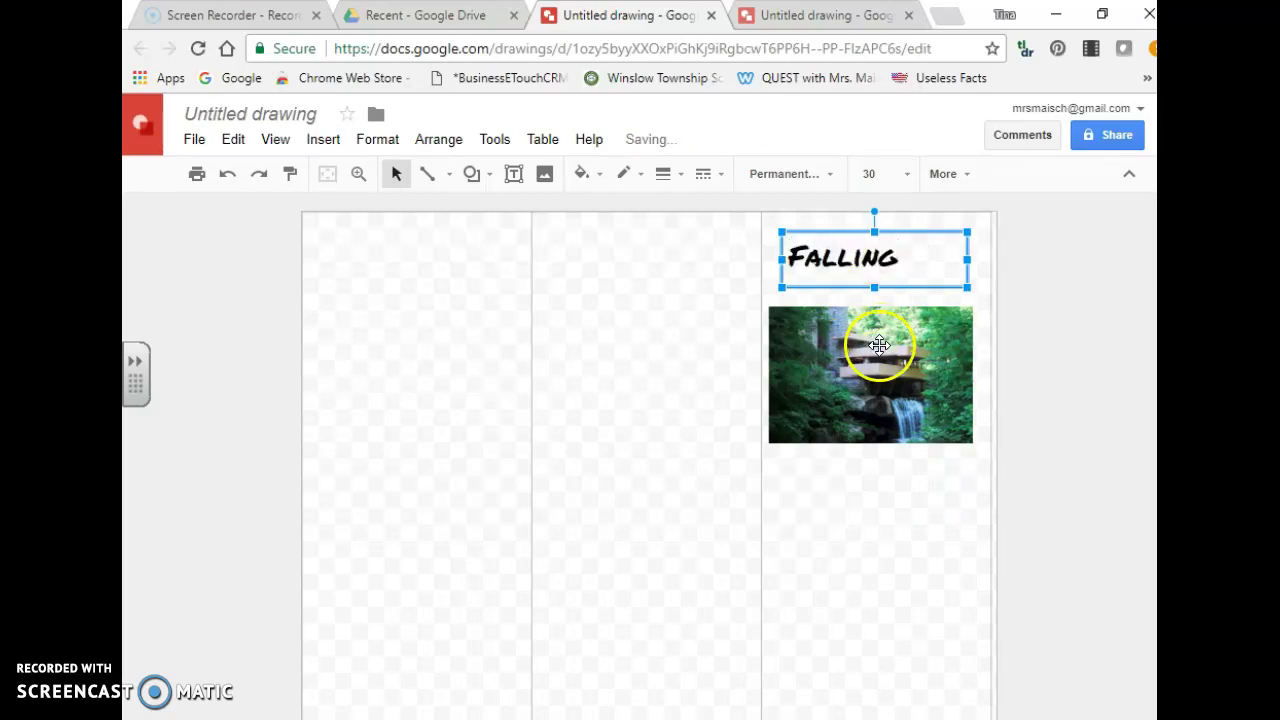
- Move the photo down and extend the title to read 'Falling Water'
click(879, 345)
drag(871, 377, 864, 447)
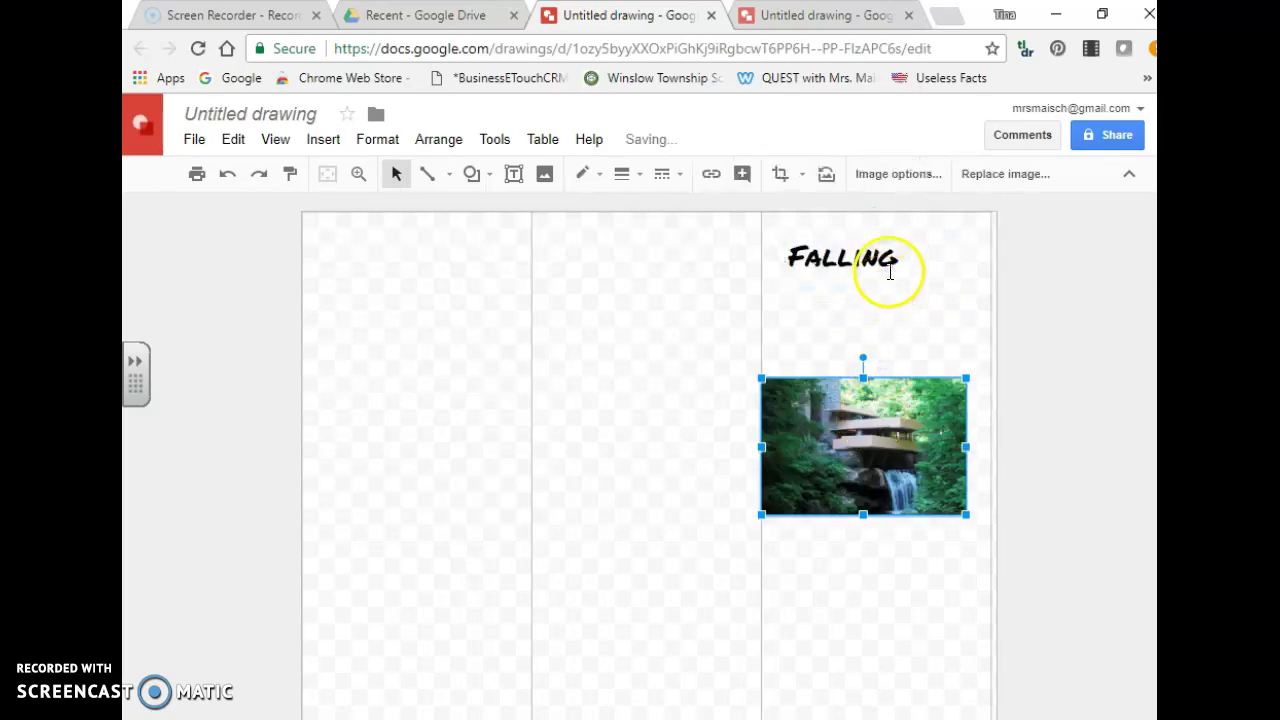
click(891, 274)
key(Return)
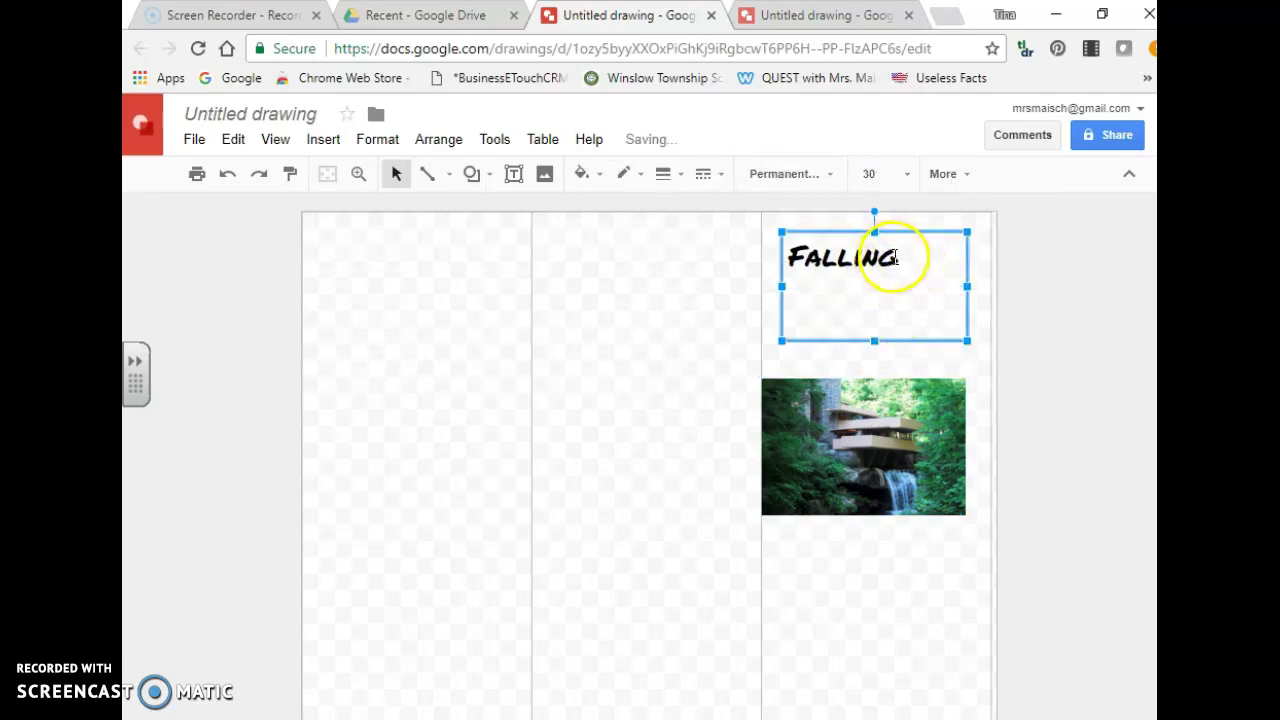
click(896, 258)
text(Water)
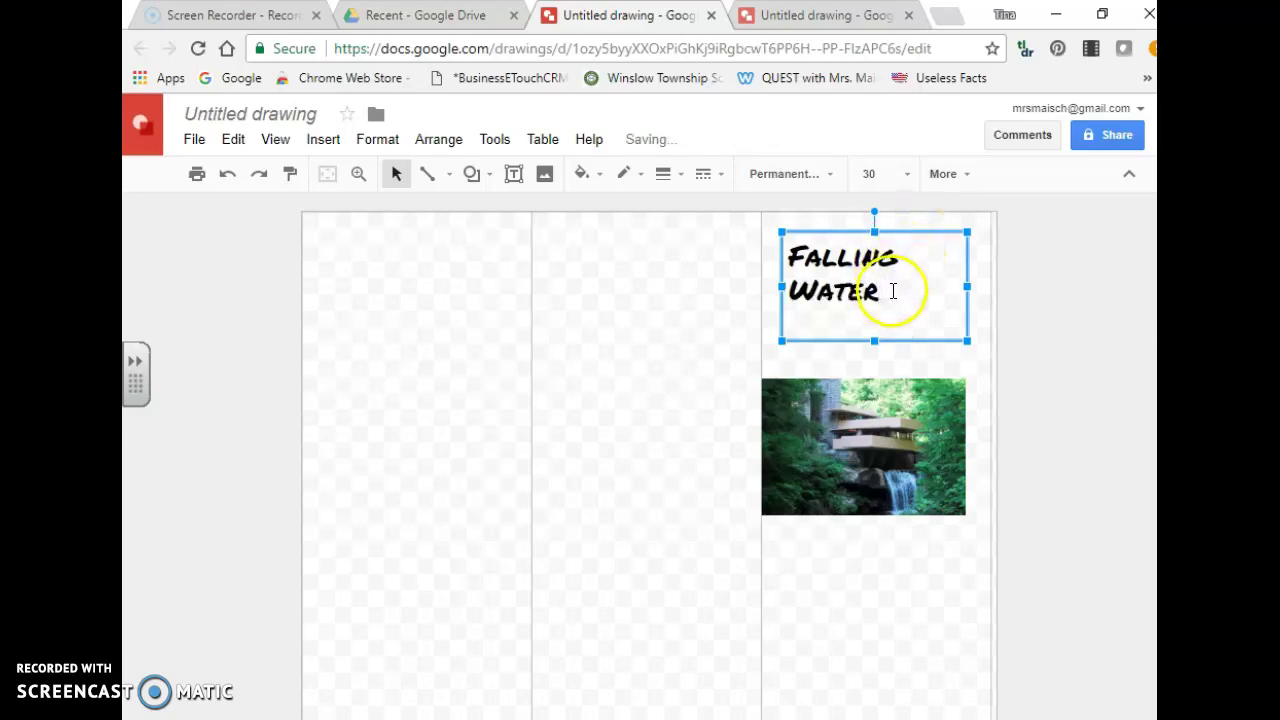
- Centre the Falling Water title and place the photo directly beneath it
drag(886, 290, 790, 257)
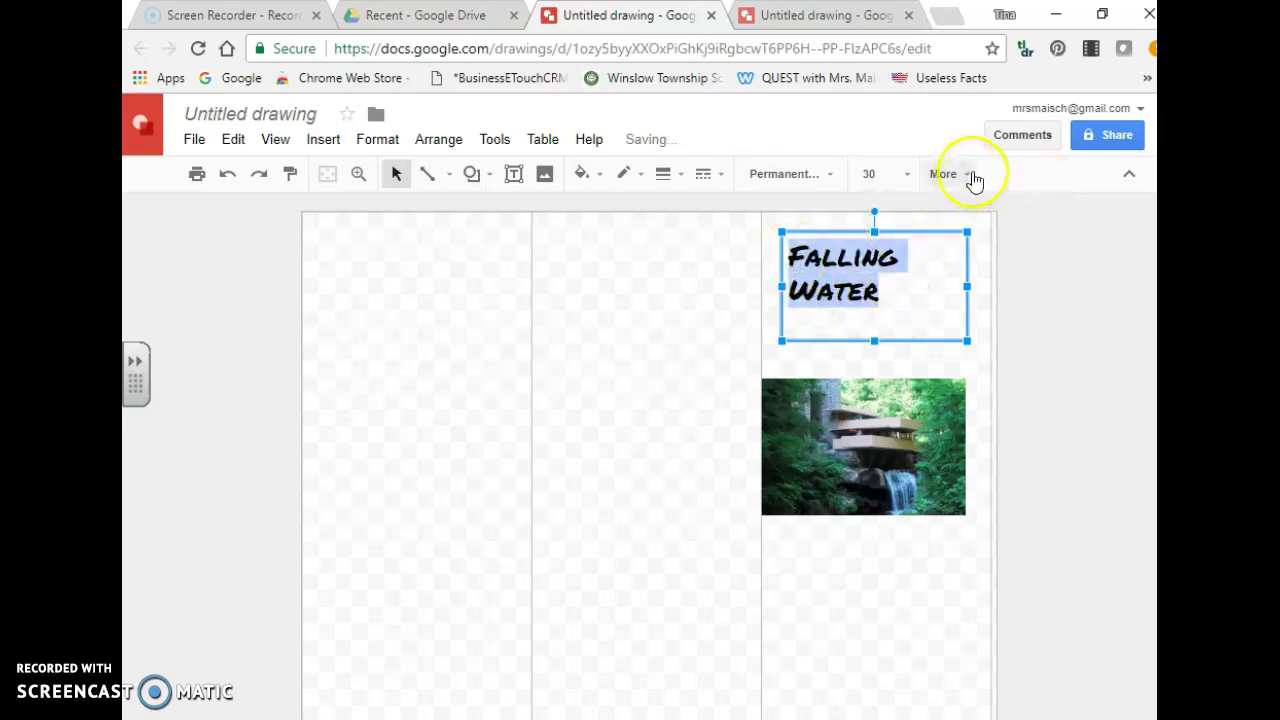
click(964, 175)
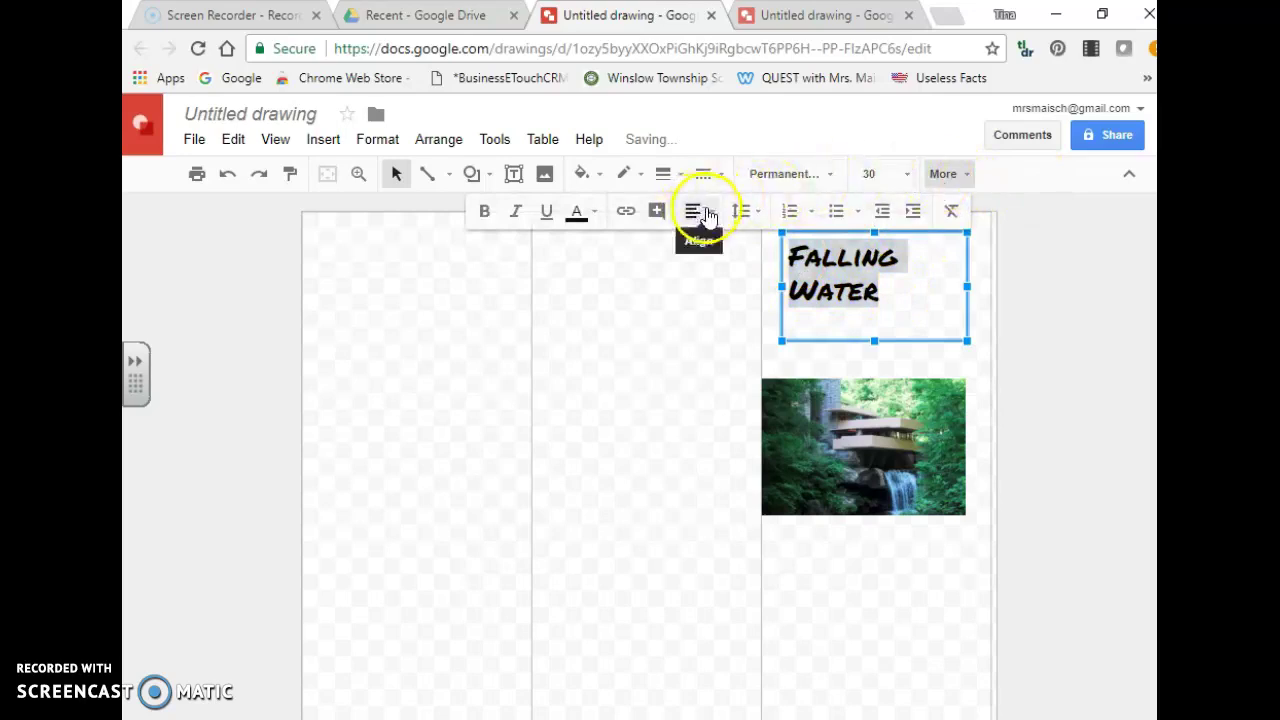
click(694, 212)
click(726, 244)
click(928, 323)
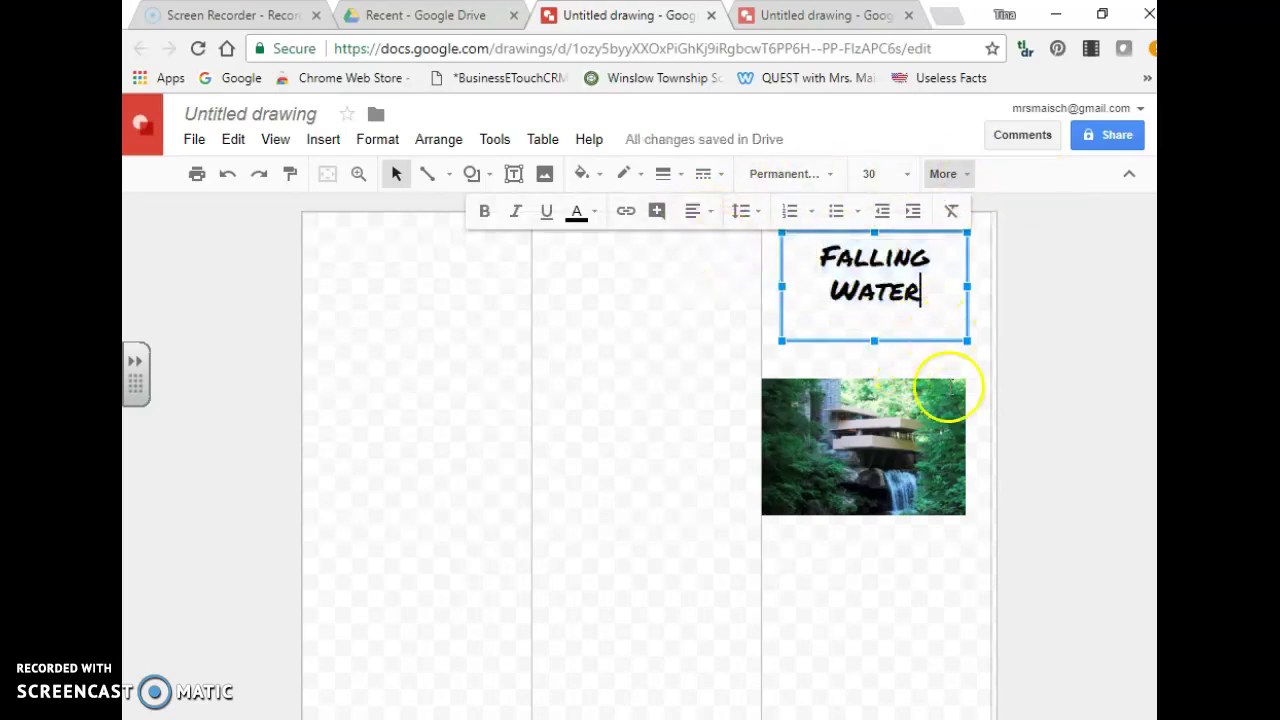
click(898, 428)
mouse_move(898, 428)
mouse_down()
mouse_move(849, 423)
mouse_move(869, 380)
mouse_move(917, 391)
mouse_move(919, 428)
mouse_up()
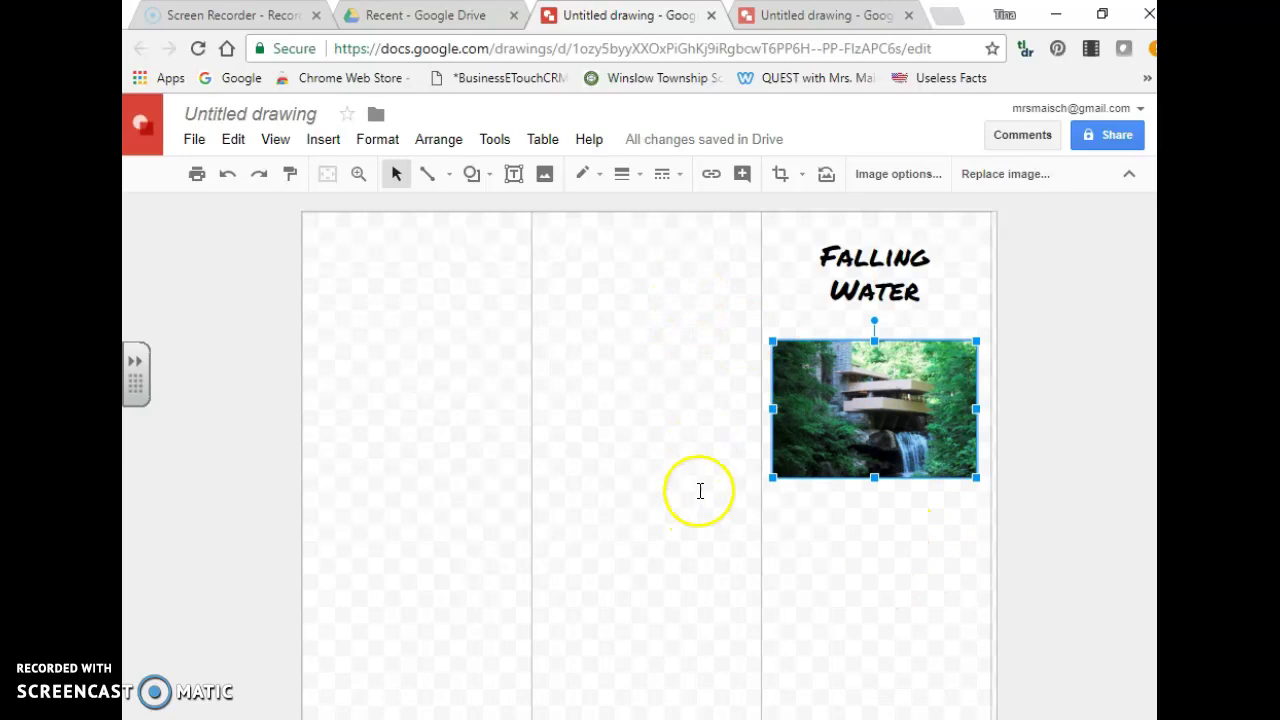
- Draw a tall text box in the middle column and stretch its top upward
click(513, 175)
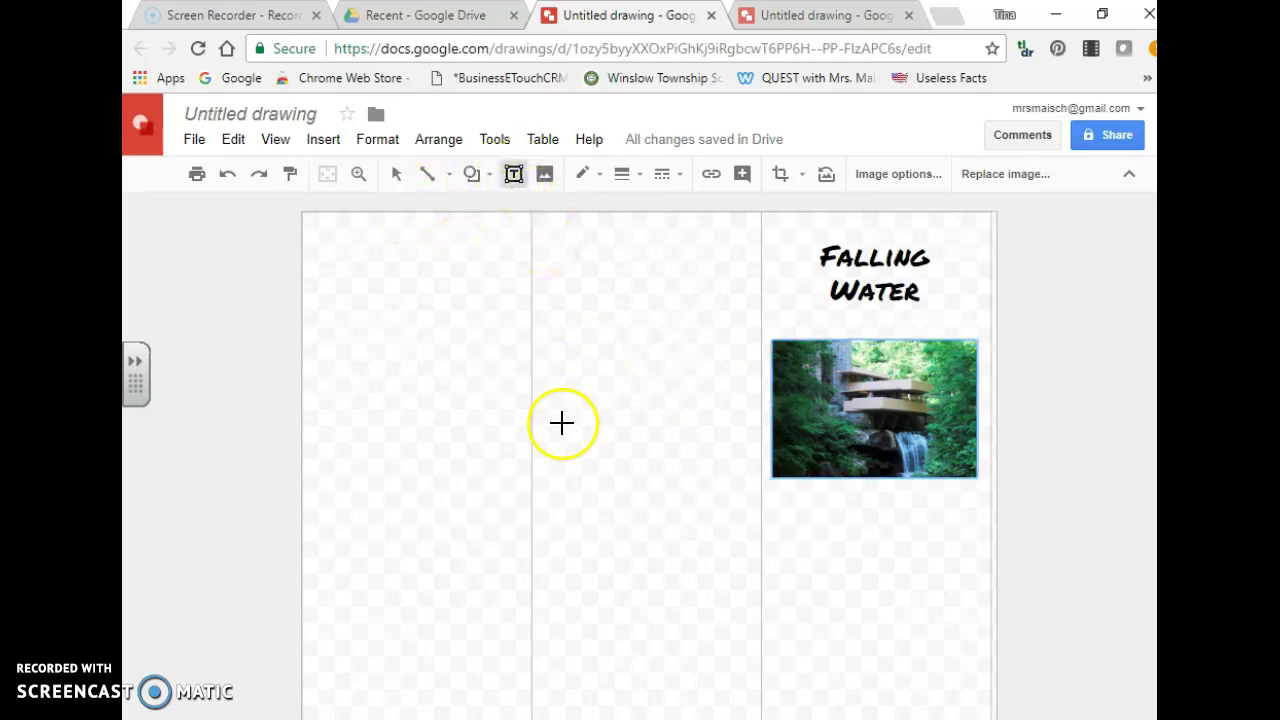
drag(555, 265, 751, 697)
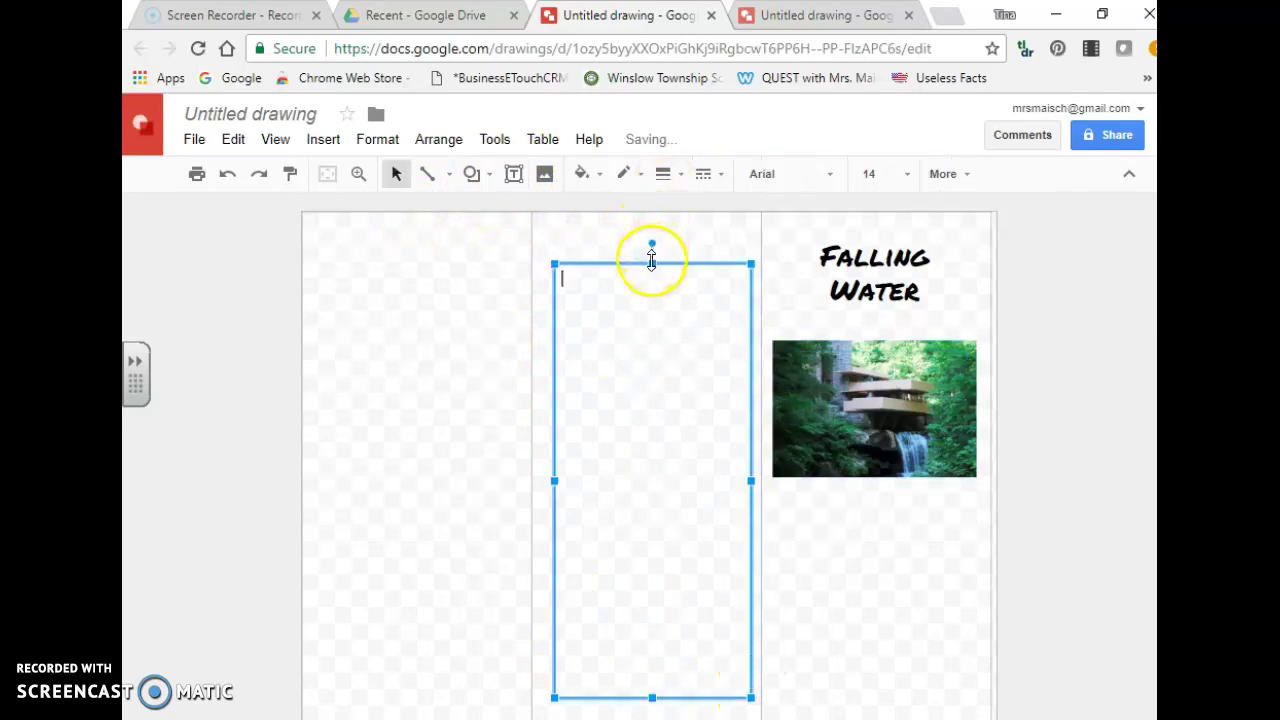
drag(651, 258, 651, 236)
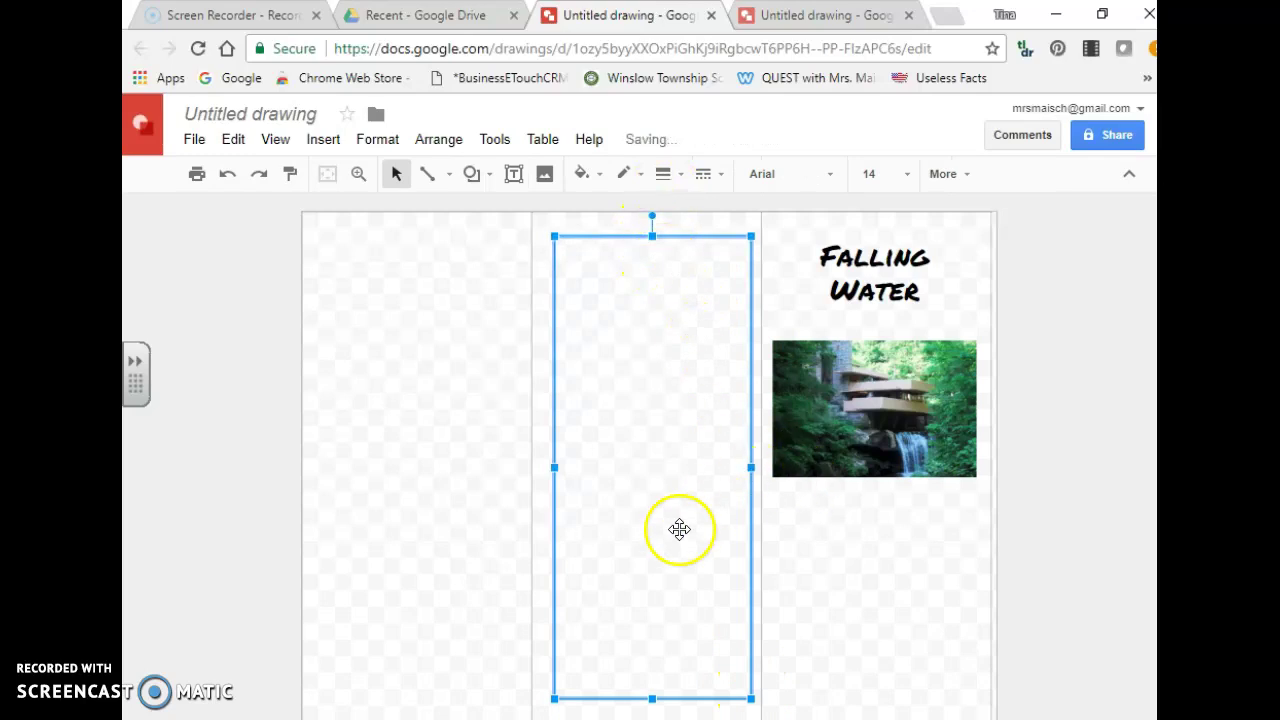
click(443, 520)
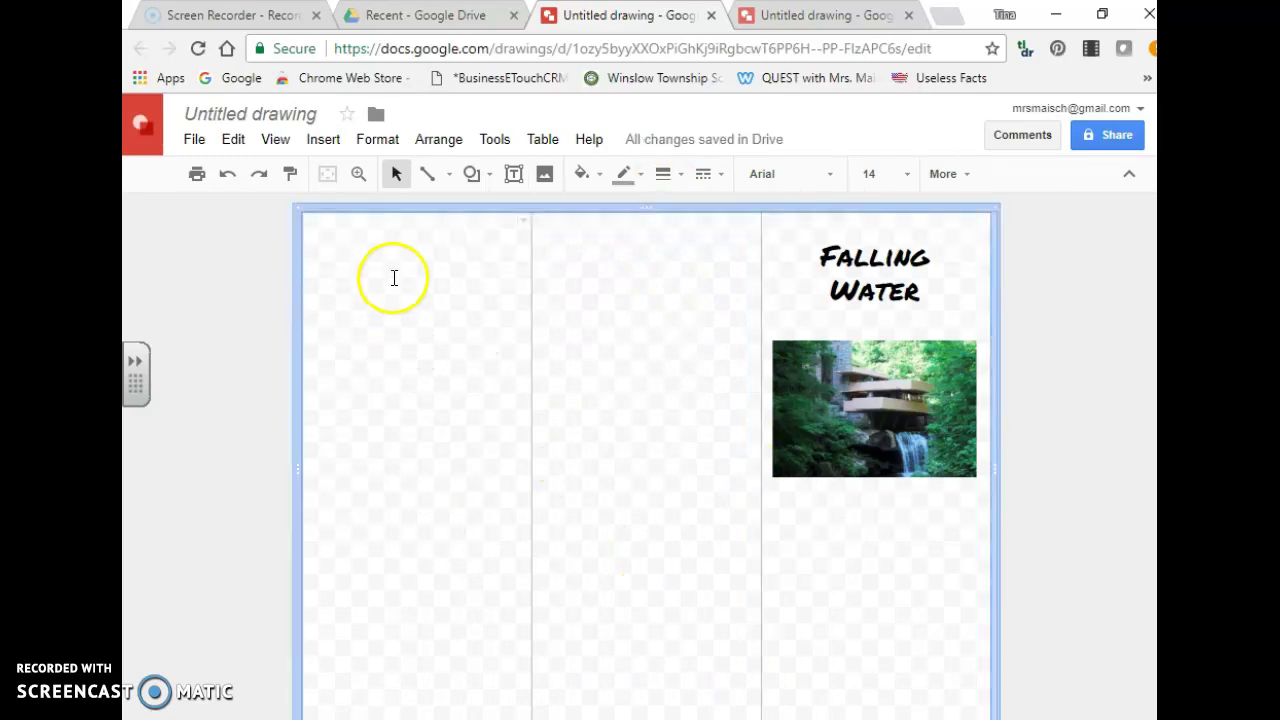
click(583, 298)
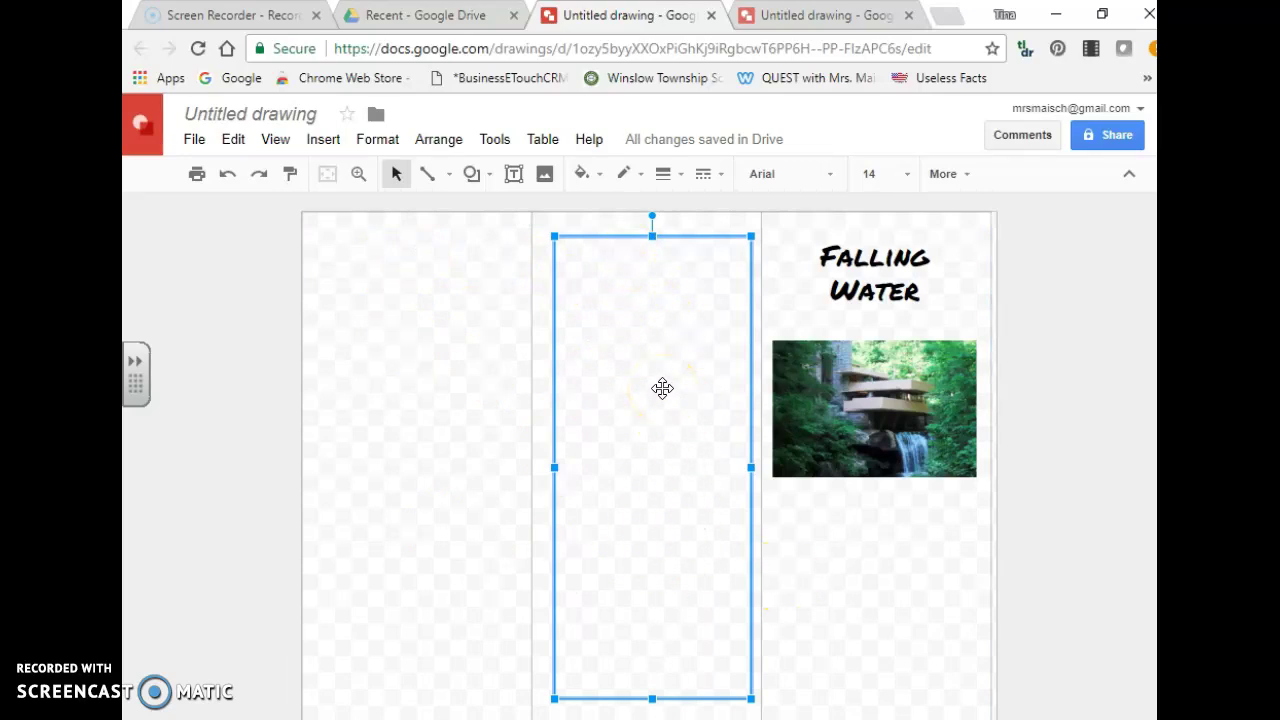
click(646, 514)
click(636, 313)
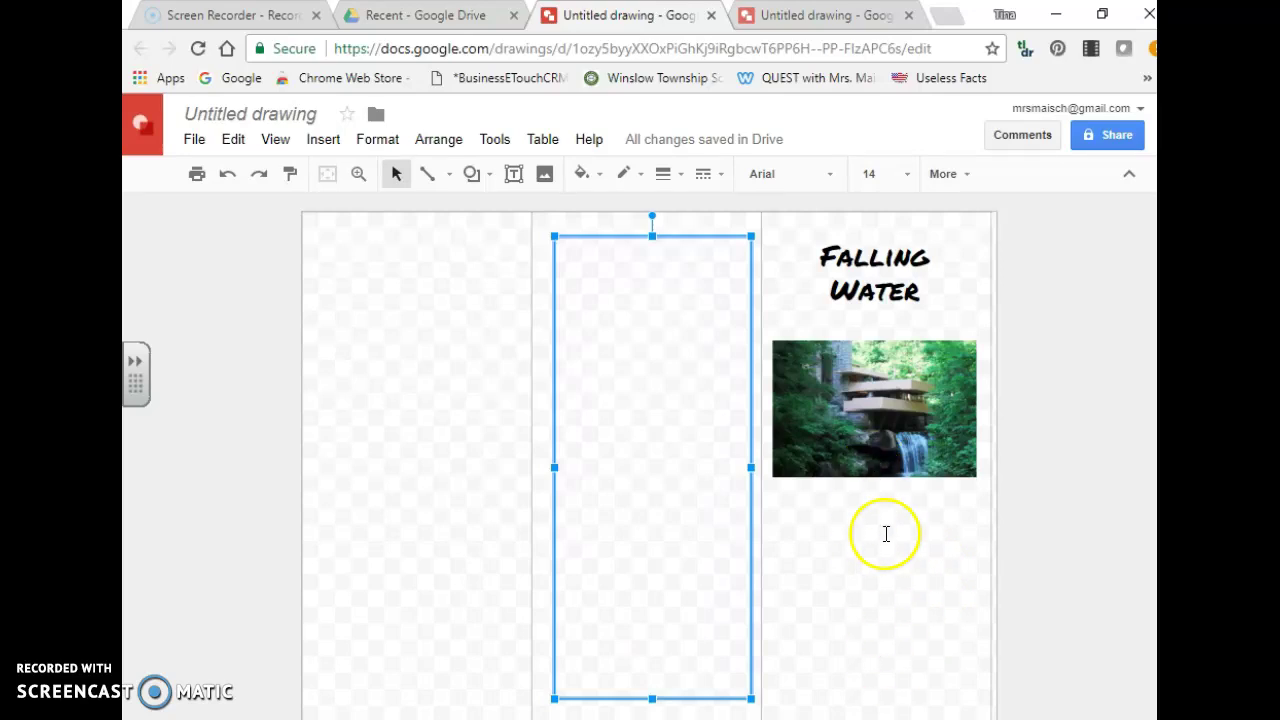
- Set the Fallingwater photo to 25% transparency and move the title down over it
click(880, 410)
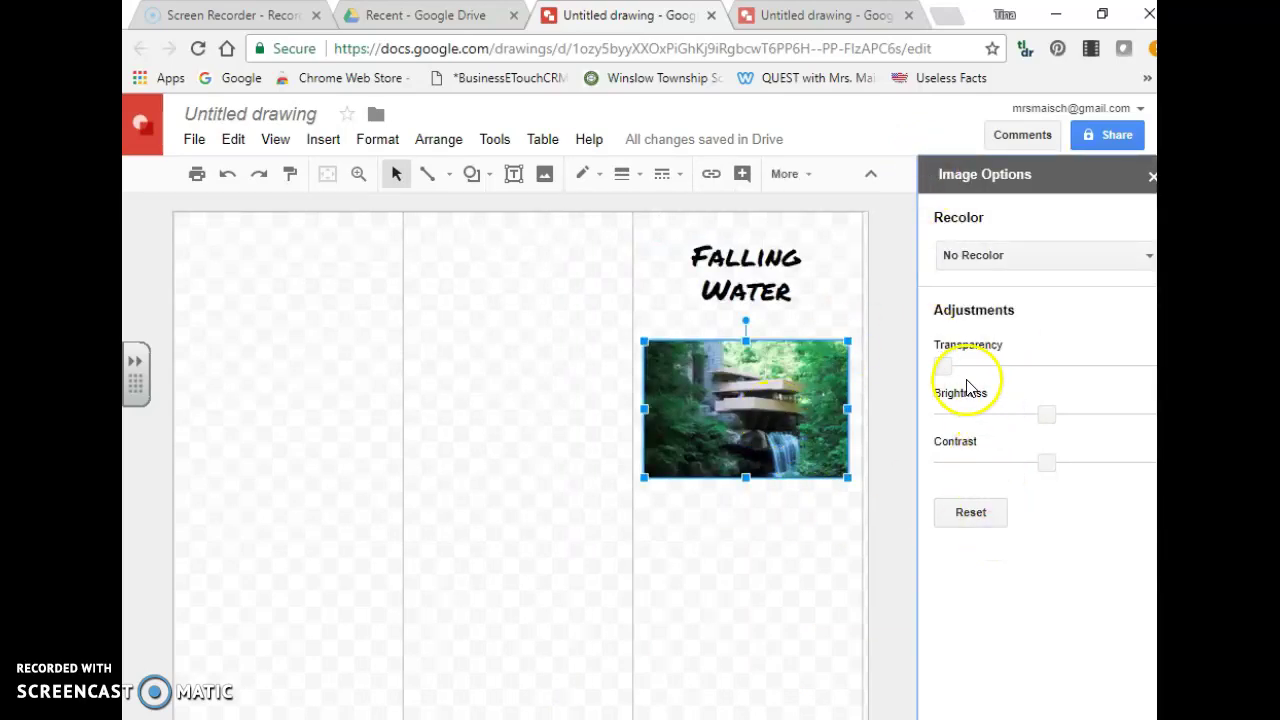
drag(946, 365, 1066, 366)
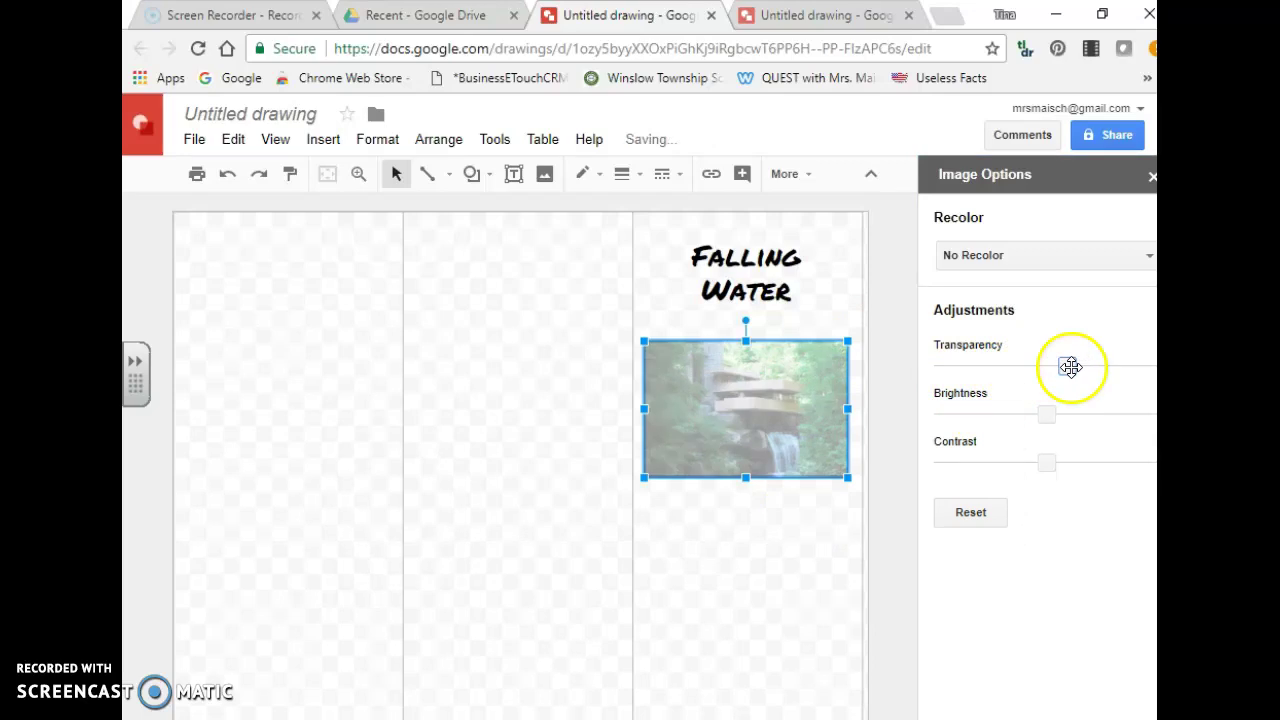
click(775, 290)
drag(767, 229, 766, 345)
click(801, 556)
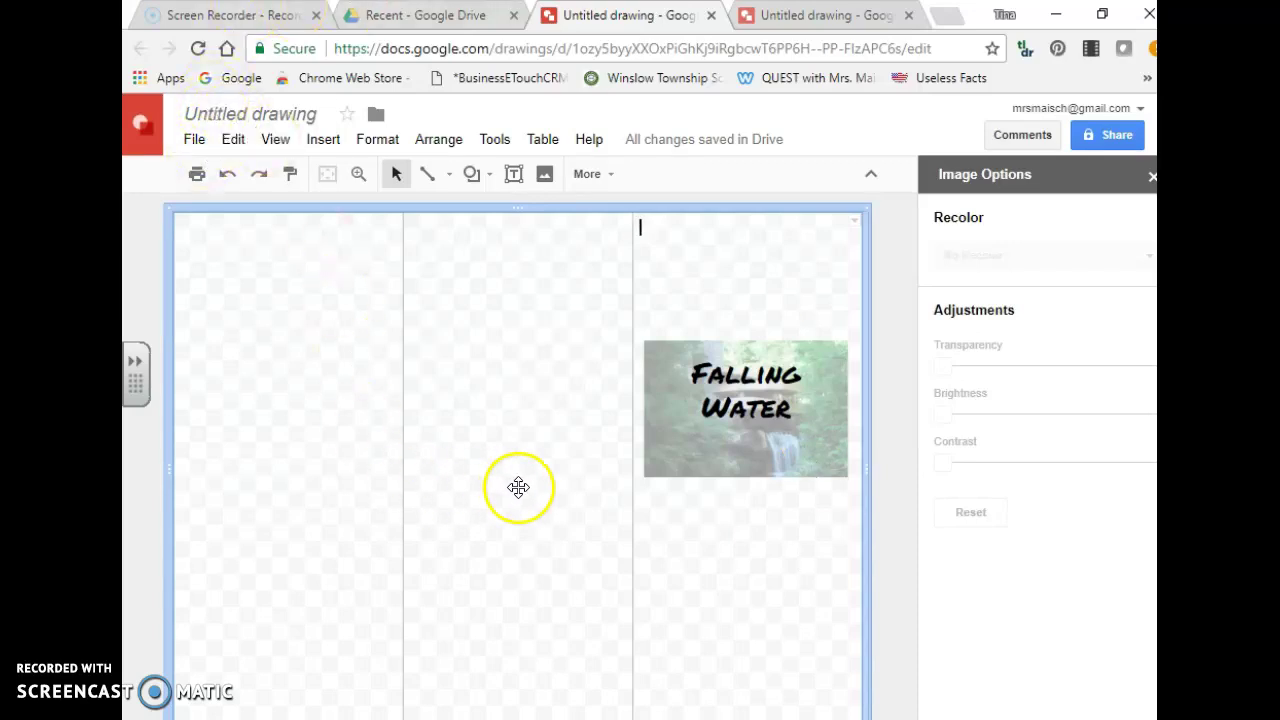
- Open the File menu for the brochure drawing
click(194, 139)
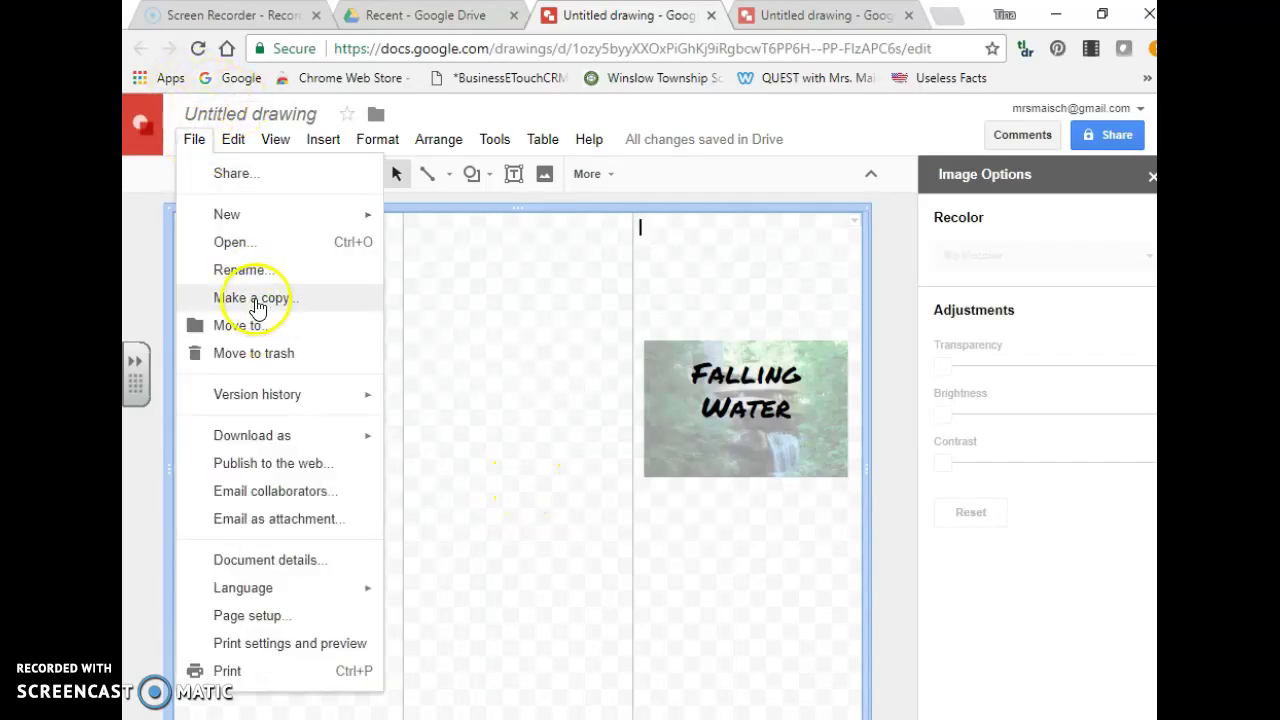